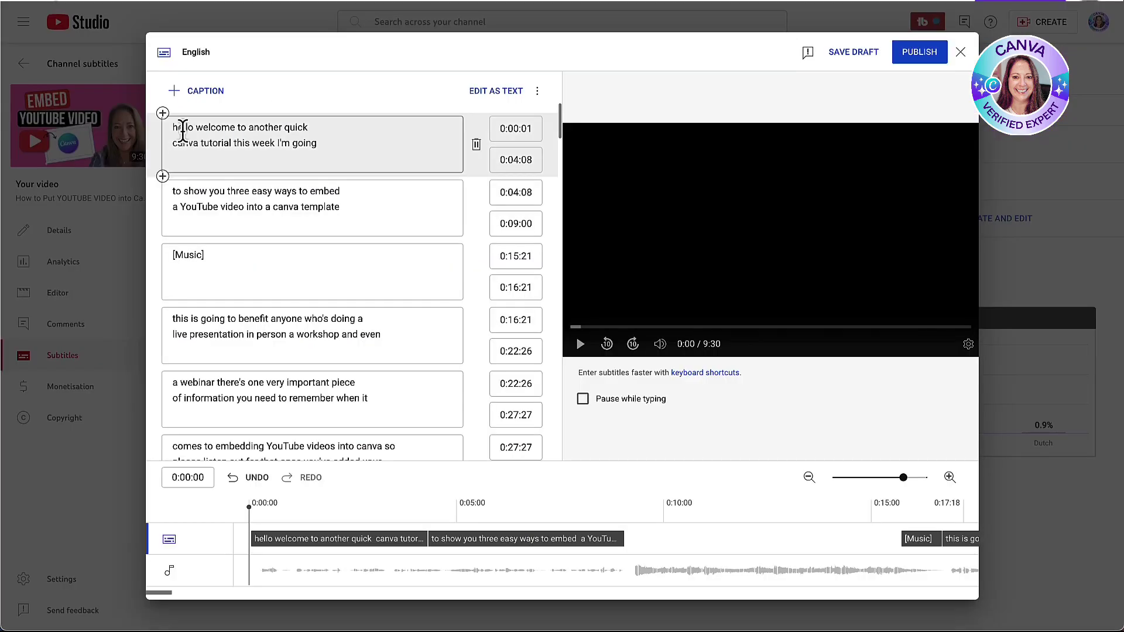
Change the first subtitle caption's opening 'hello' to 'Hello' with a capital H
left_click(178, 132)
key("BackSpace")
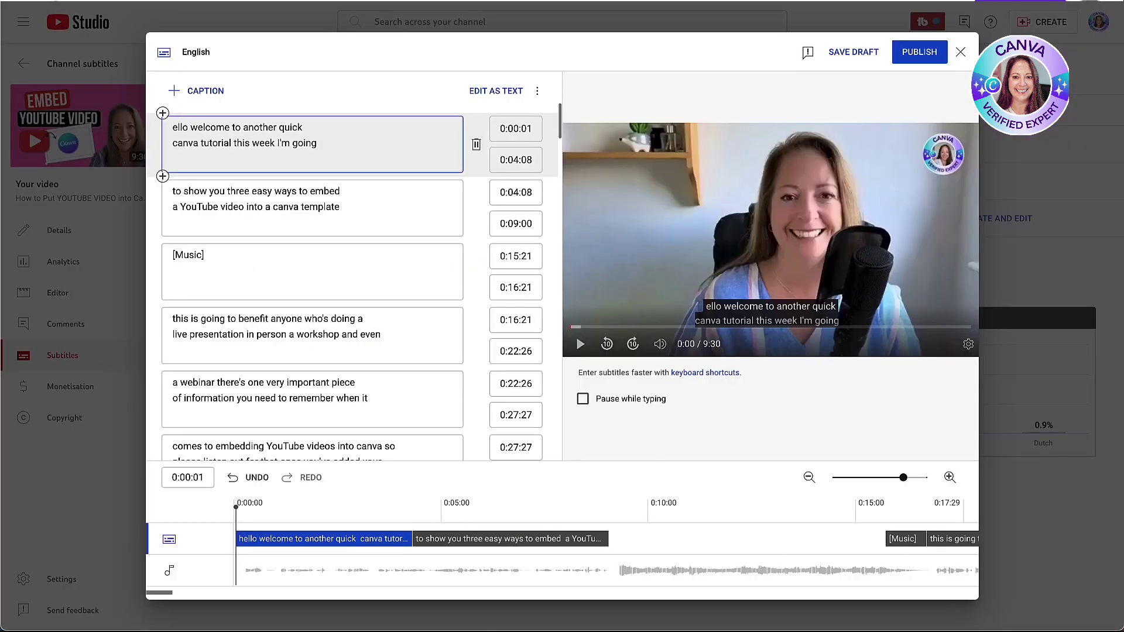
type("H")
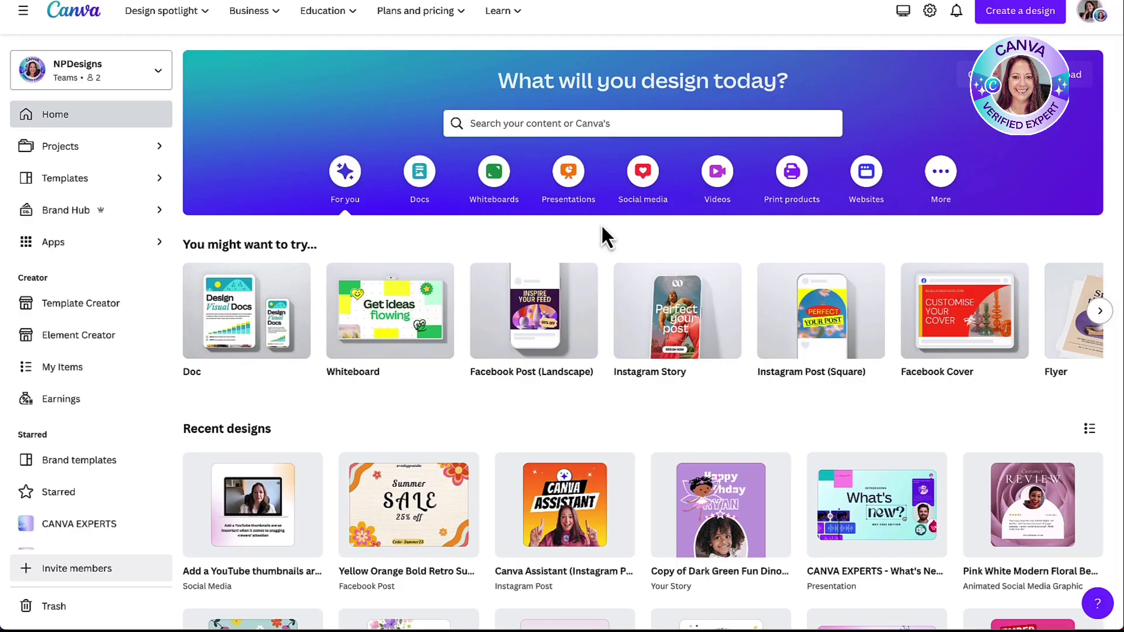
Start a blank social media design from the Social media category's Popular carousel
left_click(641, 186)
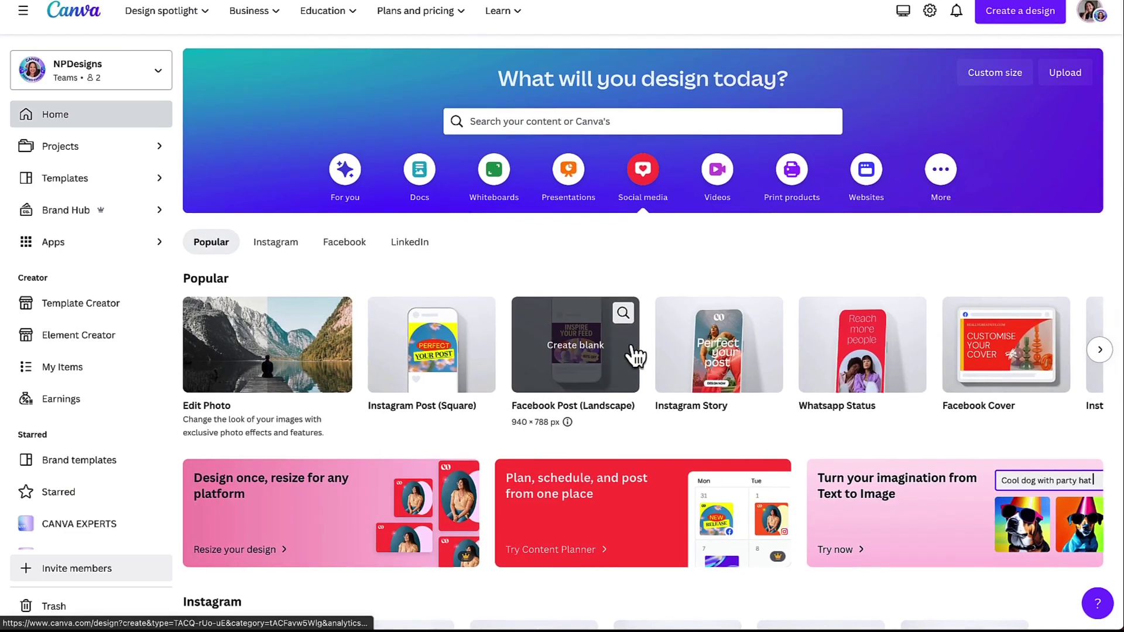
scroll(638, 351, "right", 5)
scroll(635, 351, "right", 4)
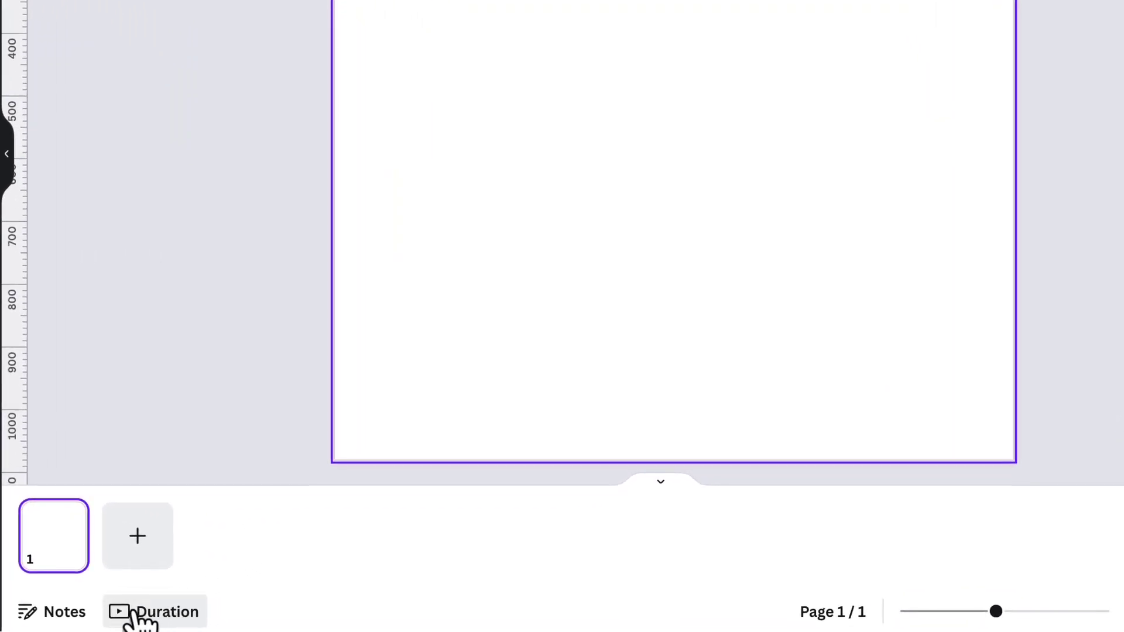
Show the timeline with 5.0s page durations, add a second page and open the page strip
left_click(131, 614)
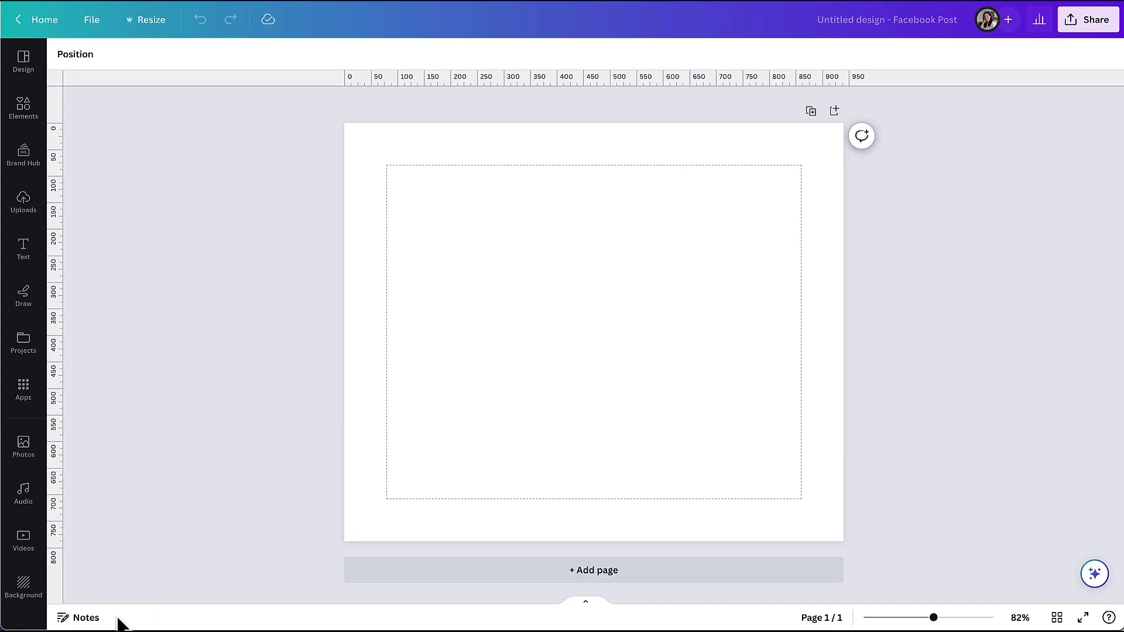
left_click(523, 575)
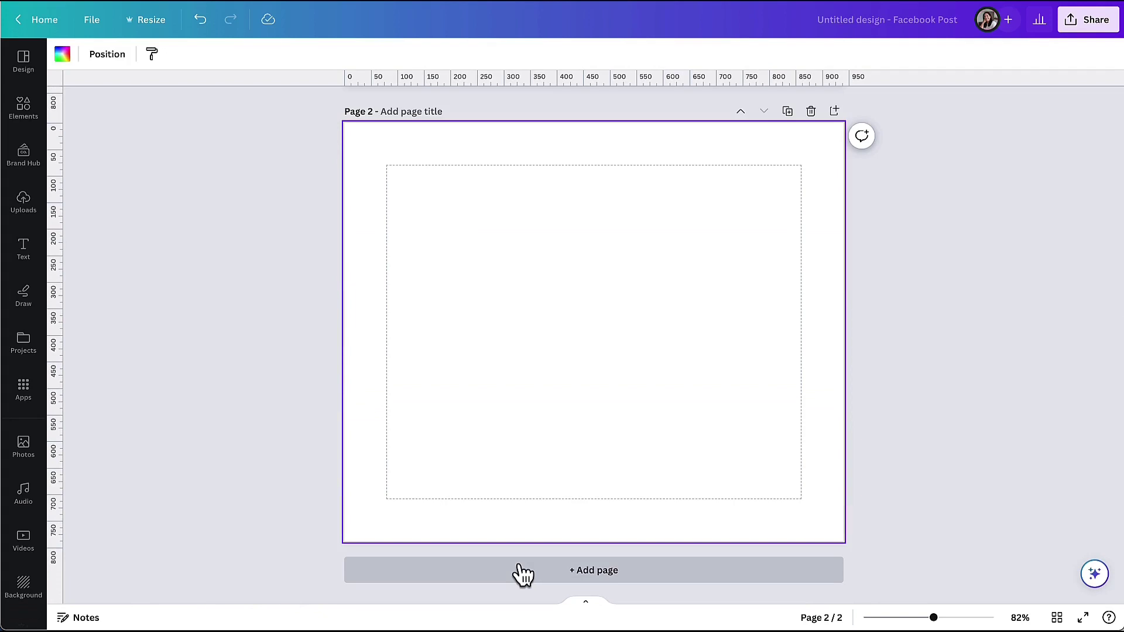
left_click(586, 606)
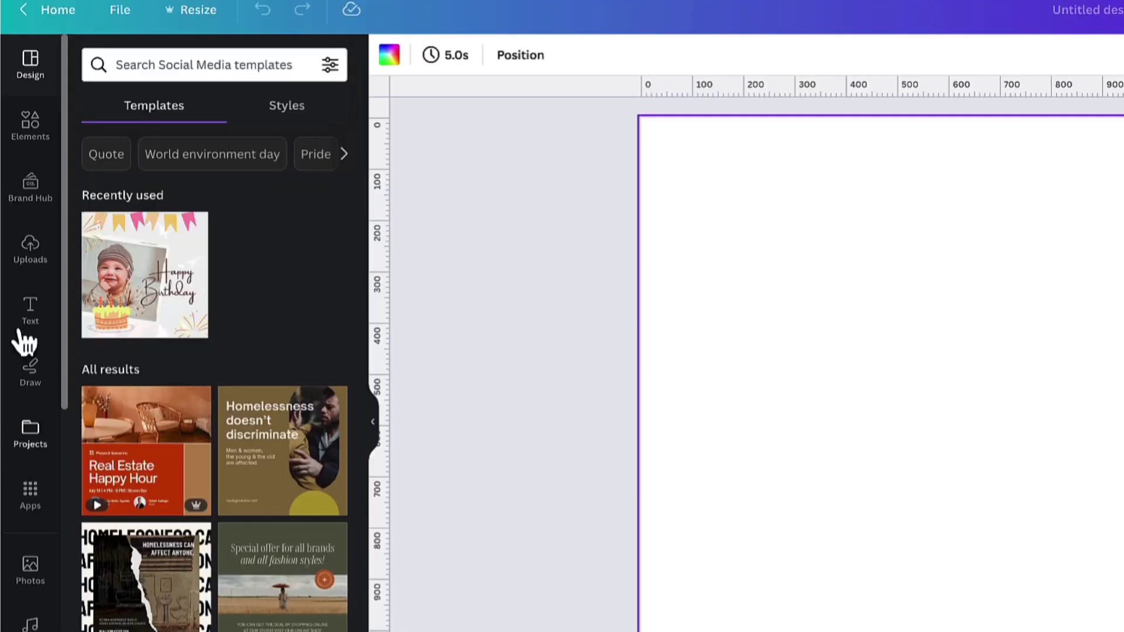
Add the 53.4s talking-head video from Uploads > Videos to the page
left_click(20, 206)
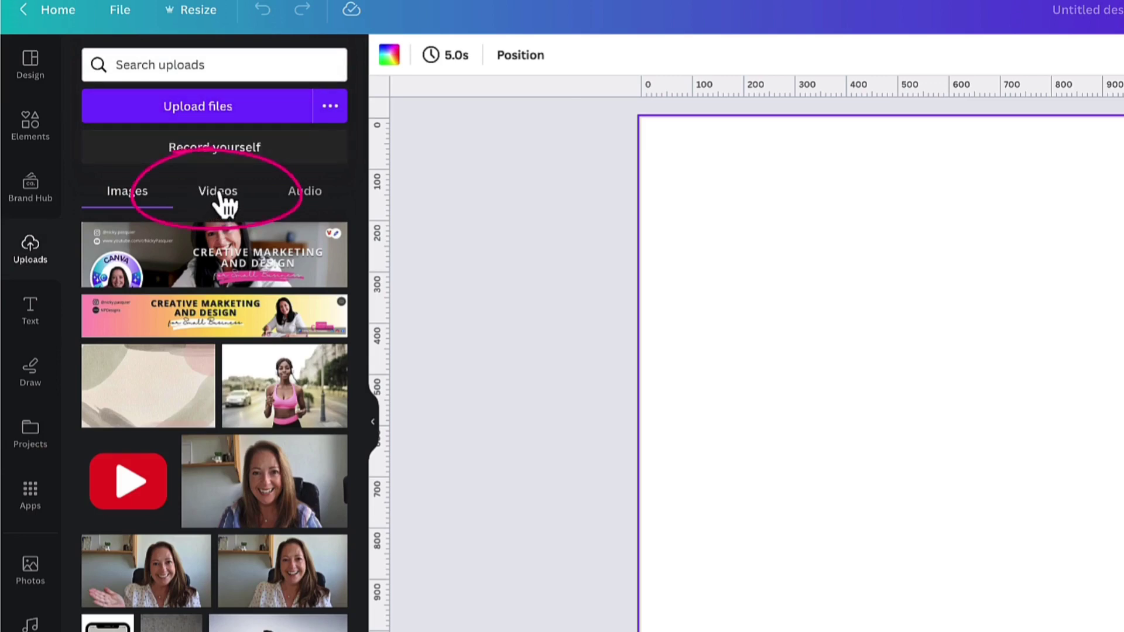
left_click(225, 209)
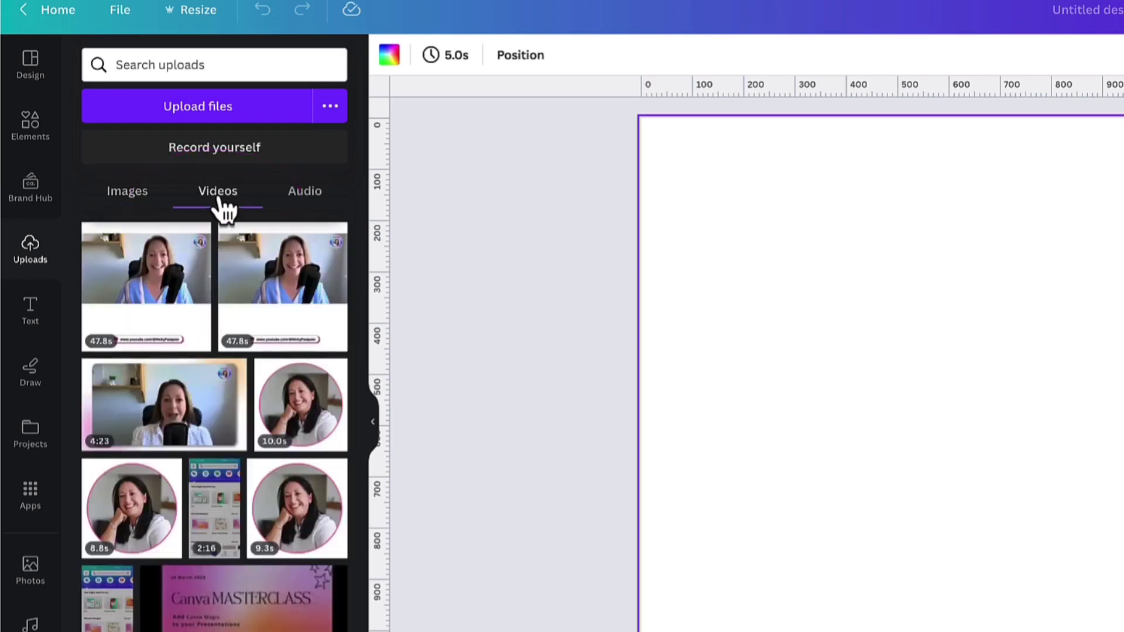
scroll(216, 307, "down", 4)
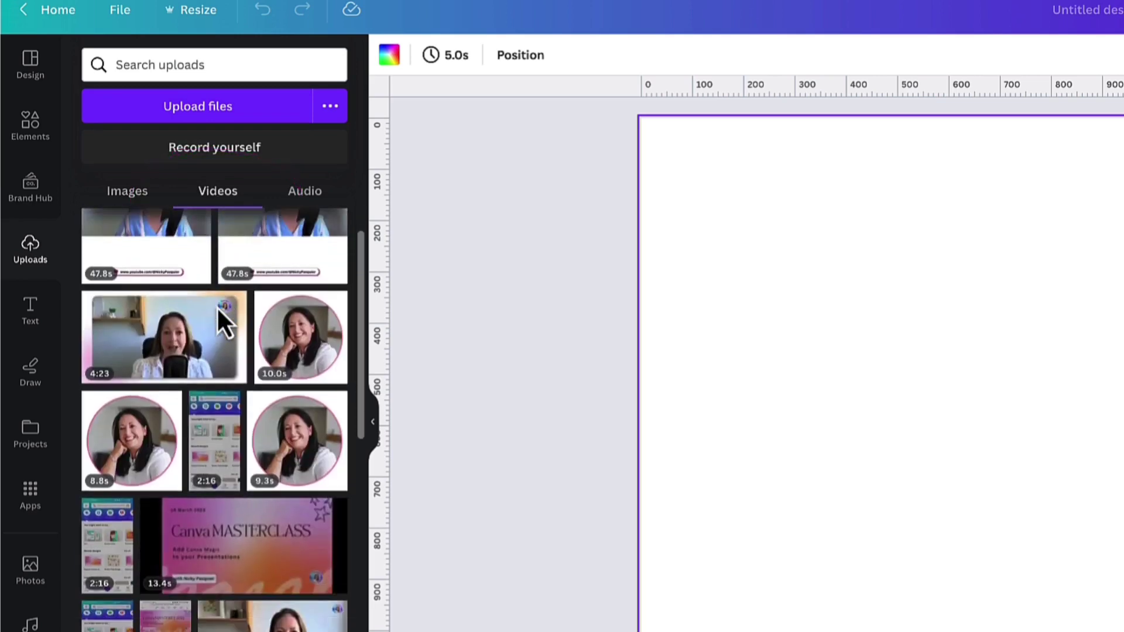
scroll(217, 307, "down", 2)
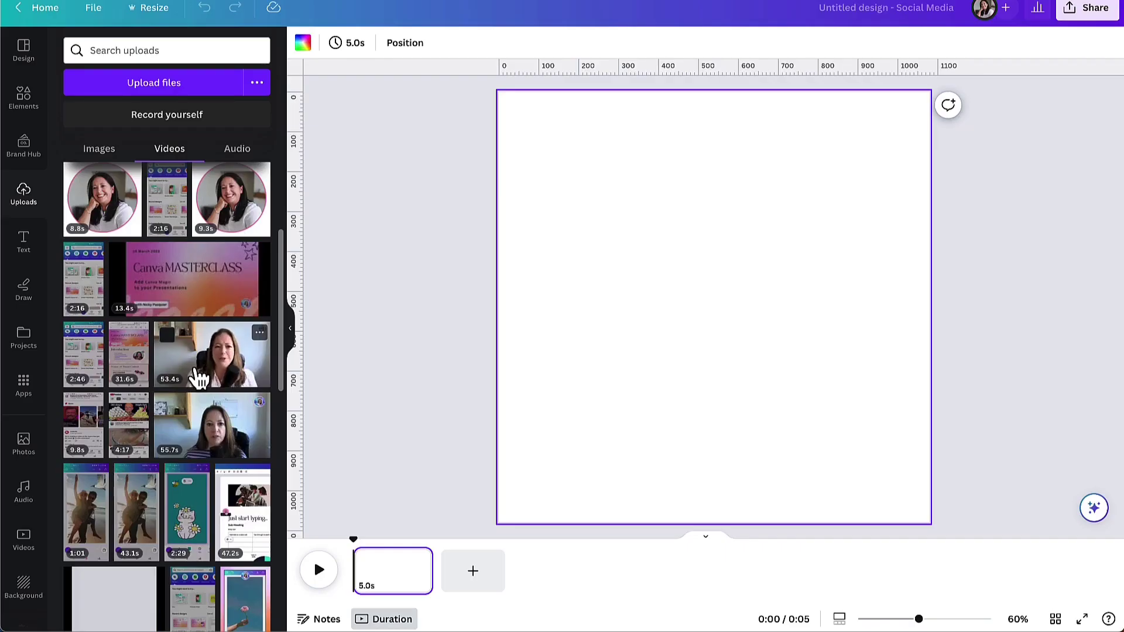
left_click(199, 377)
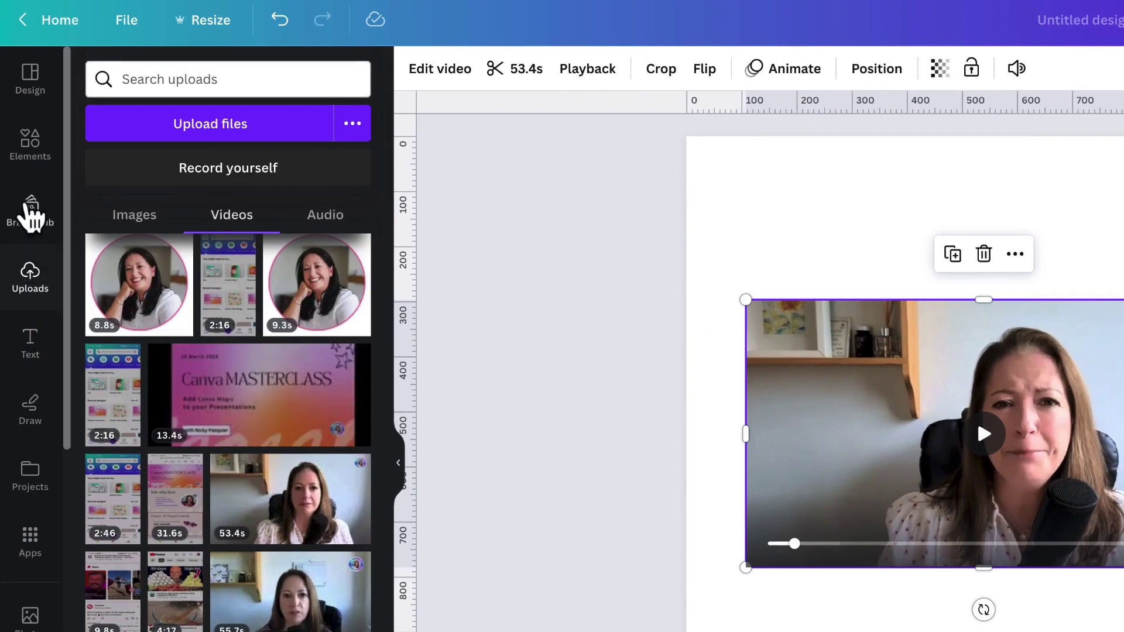
Browse Elements to the full Frames collection and add the laptop-shaped frame to the page
left_click(30, 153)
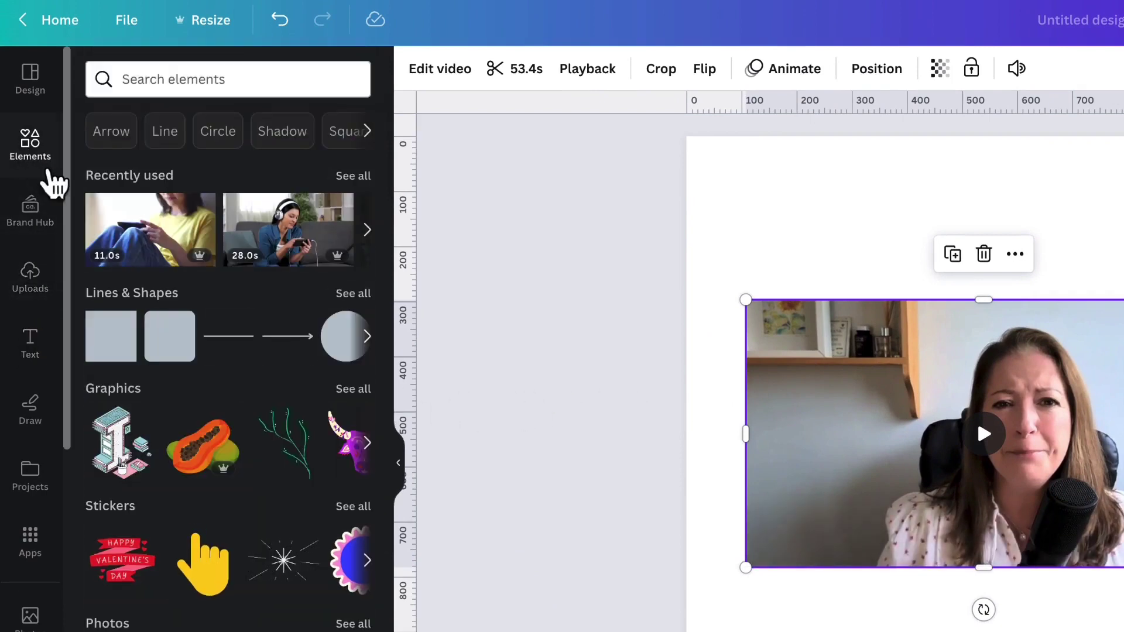
scroll(111, 239, "down", 5)
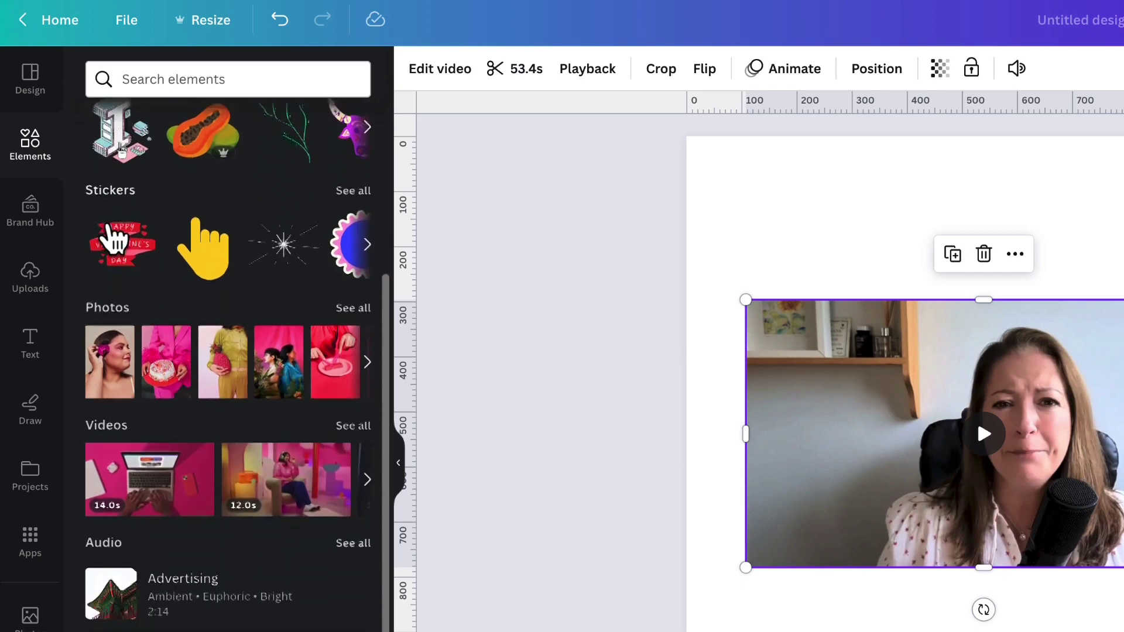
scroll(111, 238, "down", 8)
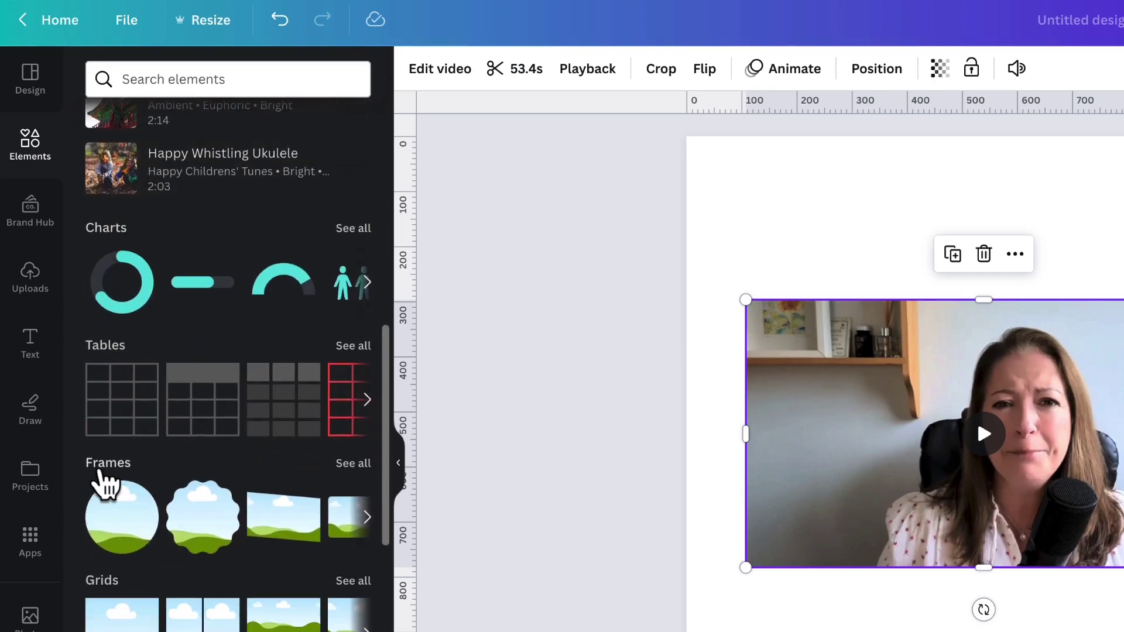
left_click(112, 464)
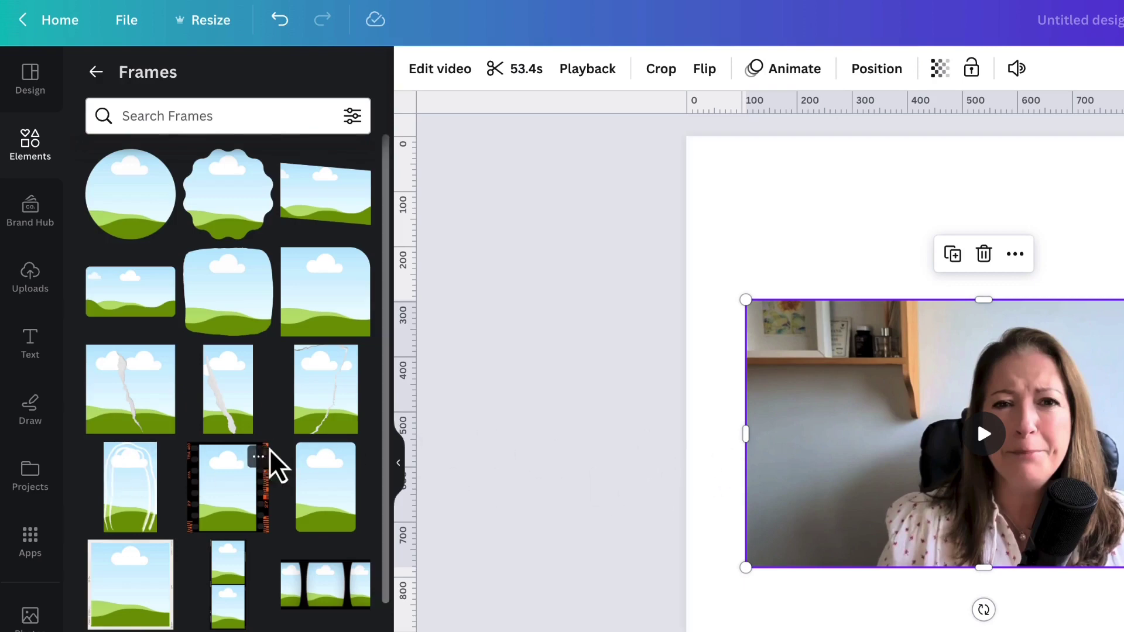
scroll(275, 469, "down", 6)
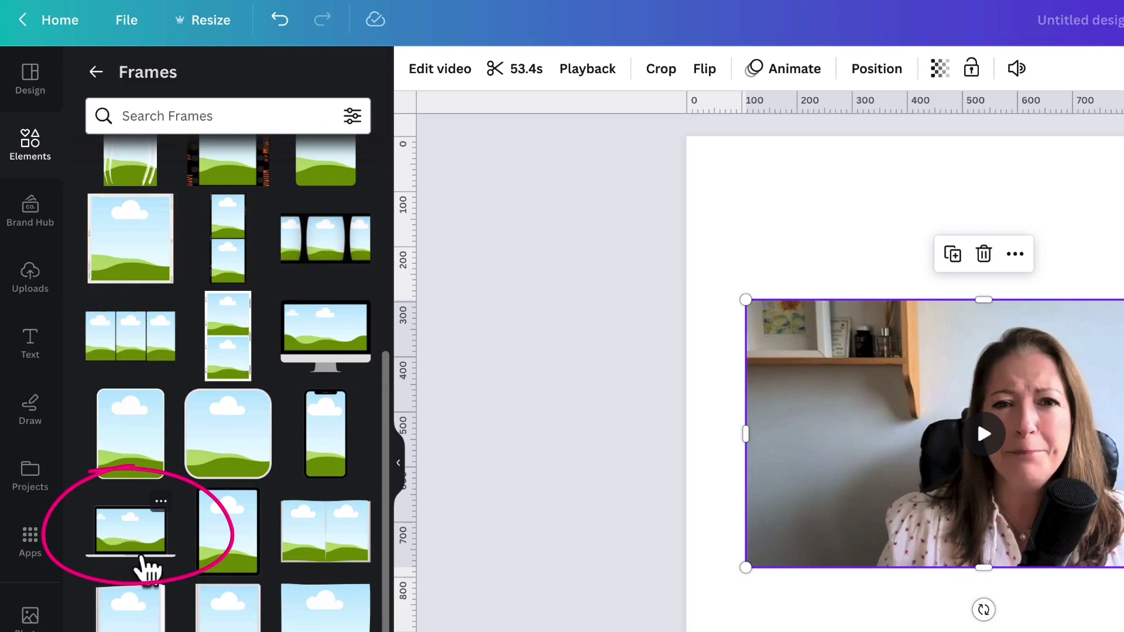
left_click(107, 551)
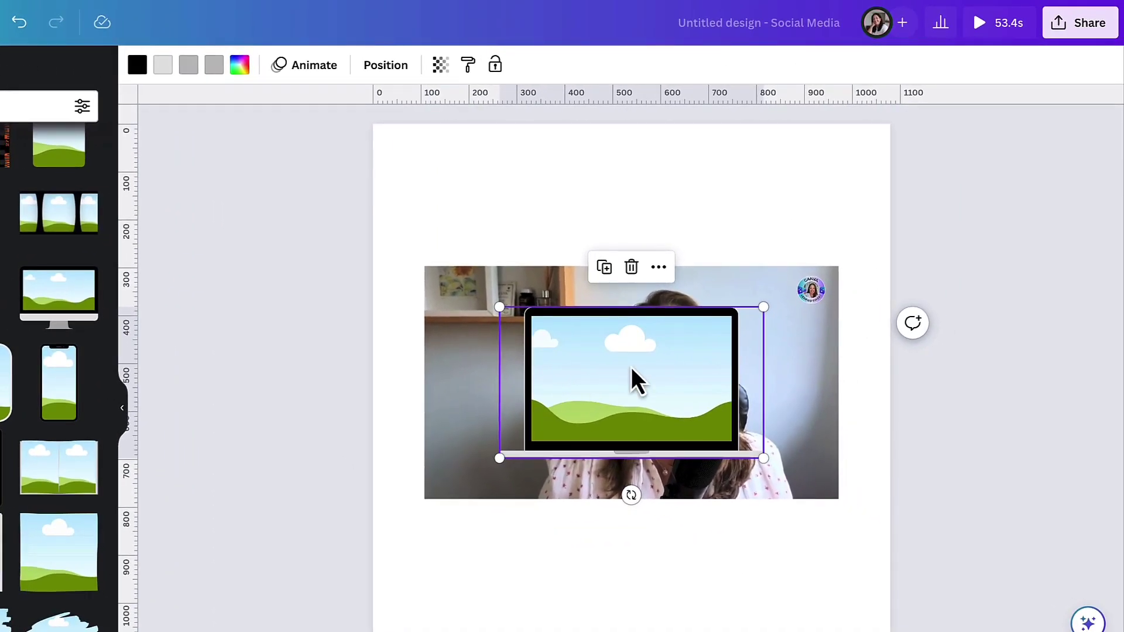
Move the laptop frame aside and drop the webcam video into it
left_click_drag(631, 367, 523, 516)
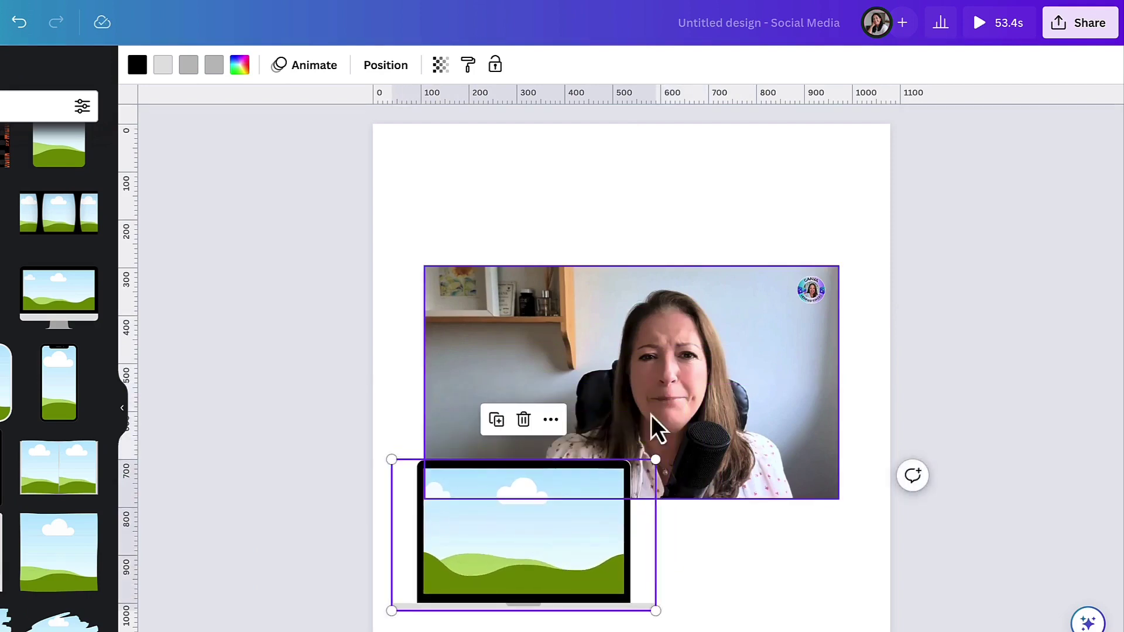
left_click(695, 378)
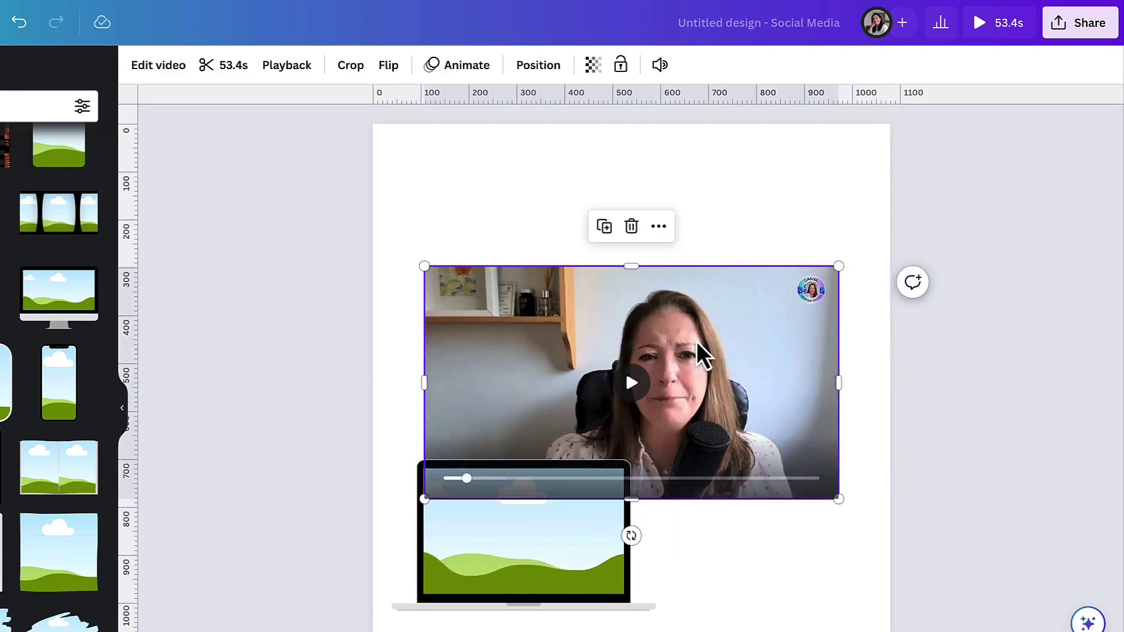
left_click_drag(676, 314, 564, 364)
Enlarge the laptop frame and position it centred on the page
left_click(539, 503)
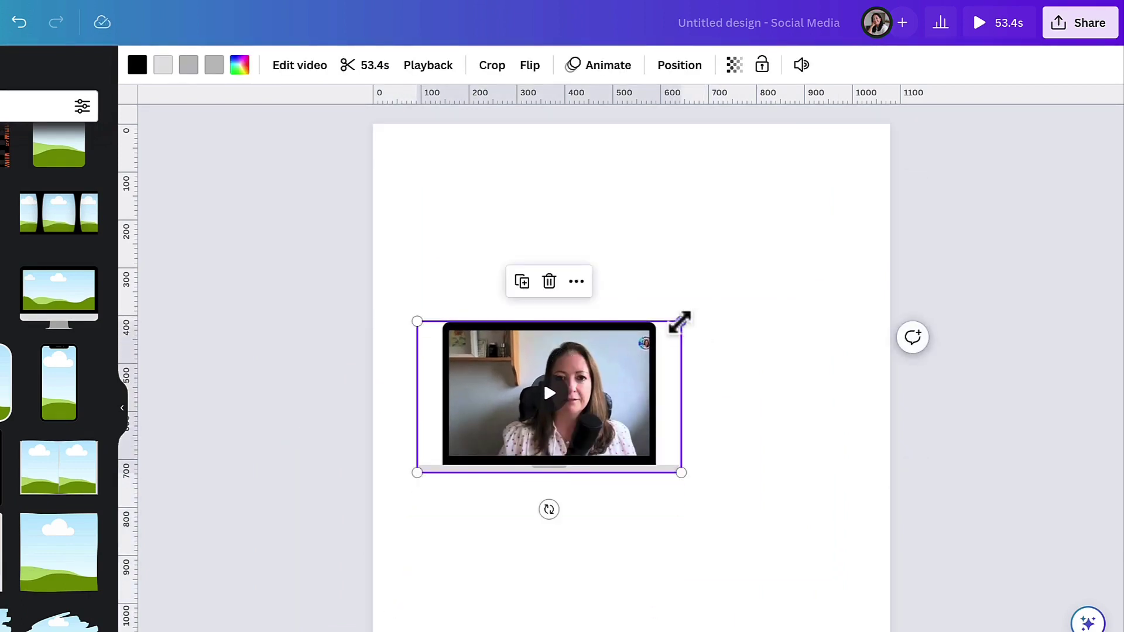
left_click_drag(681, 321, 843, 227)
left_click_drag(768, 304, 737, 304)
left_click(955, 408)
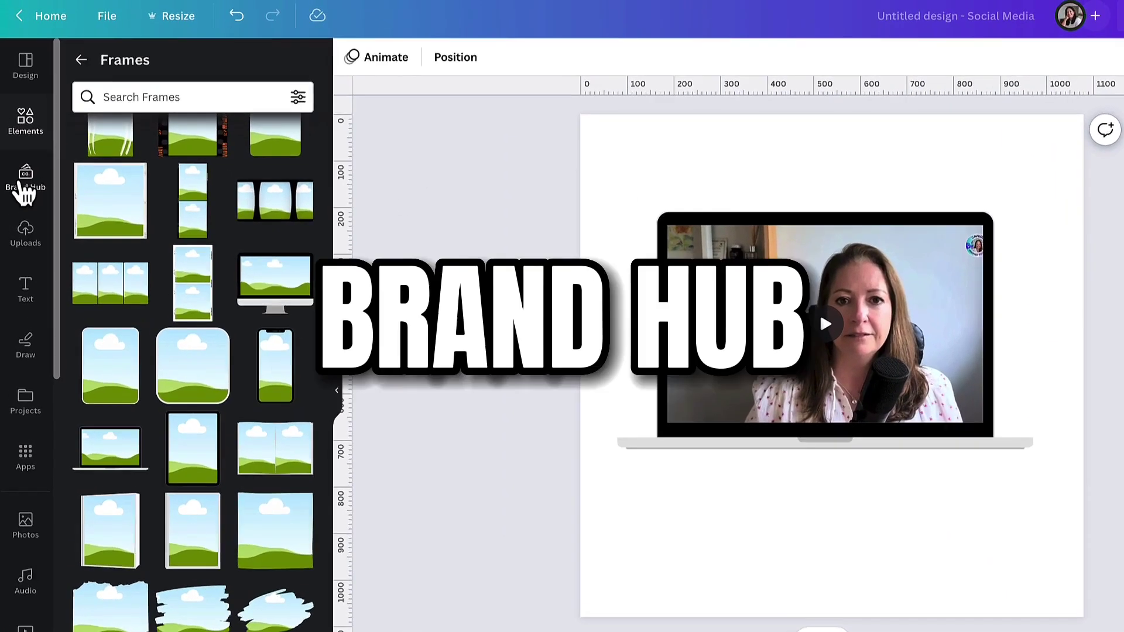
Make the second pink-and-peach gradient graphic from Brand Hub the page background
left_click(23, 149)
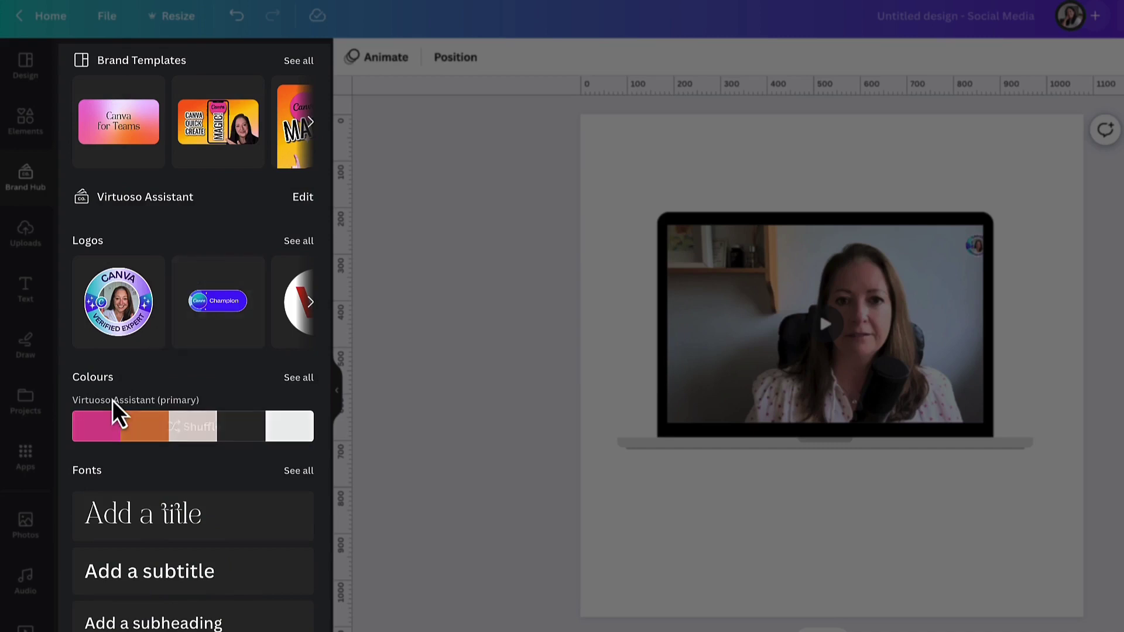
mouse_move(111, 432)
scroll(174, 451, "down", 5)
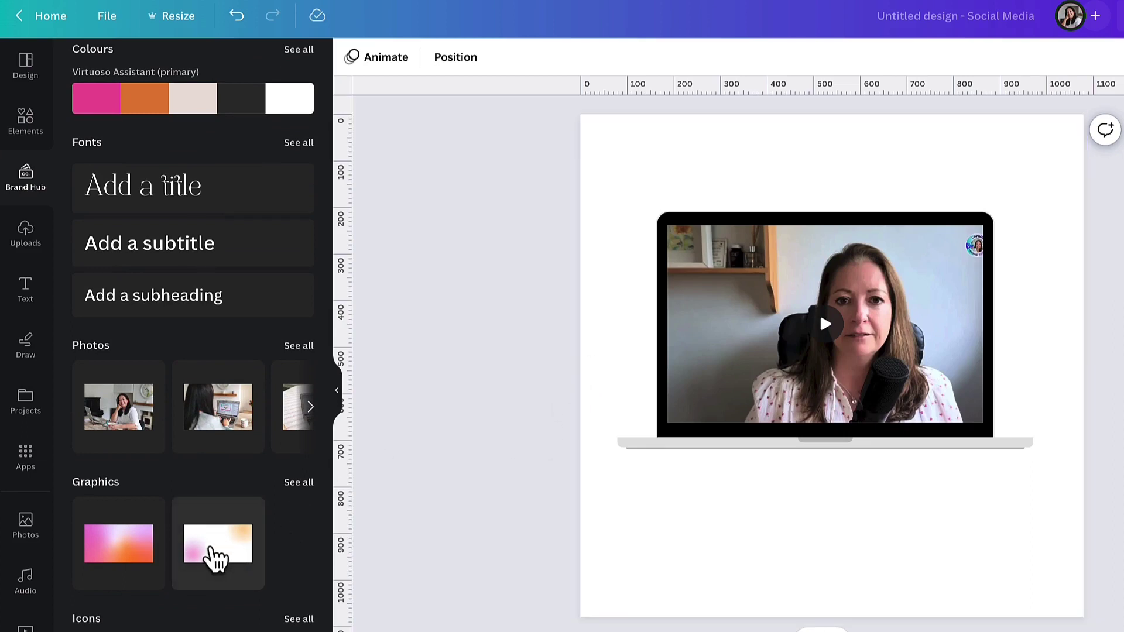
left_click_drag(212, 549, 593, 363)
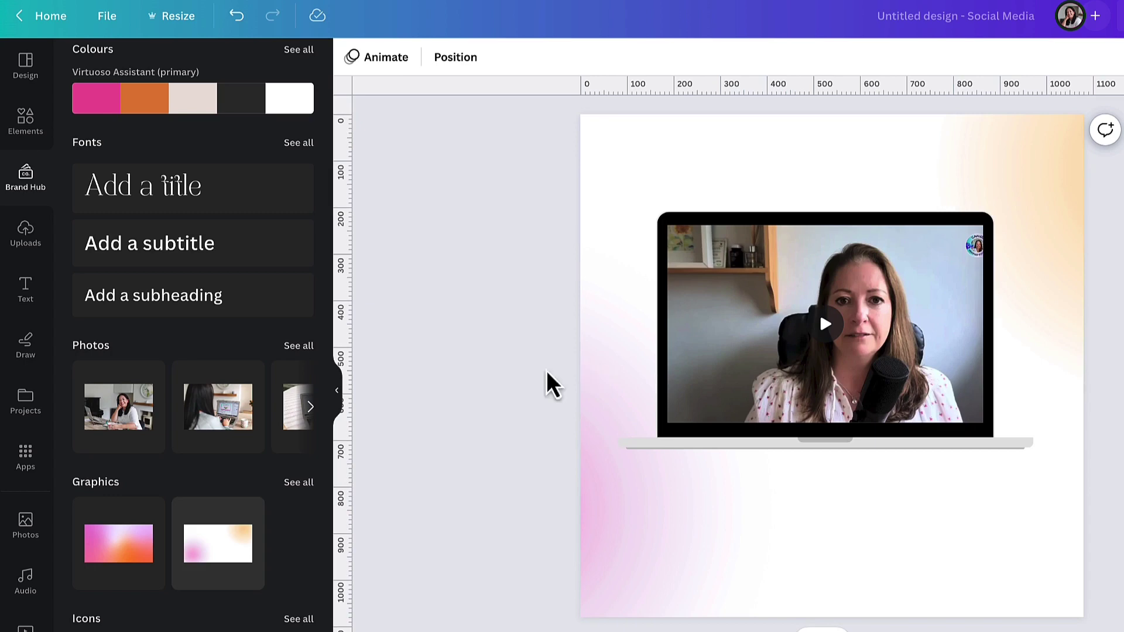
scroll(186, 457, "up", 5)
Add the Verified Expert logo, shrink it to a small badge and centre it above the laptop
left_click(117, 328)
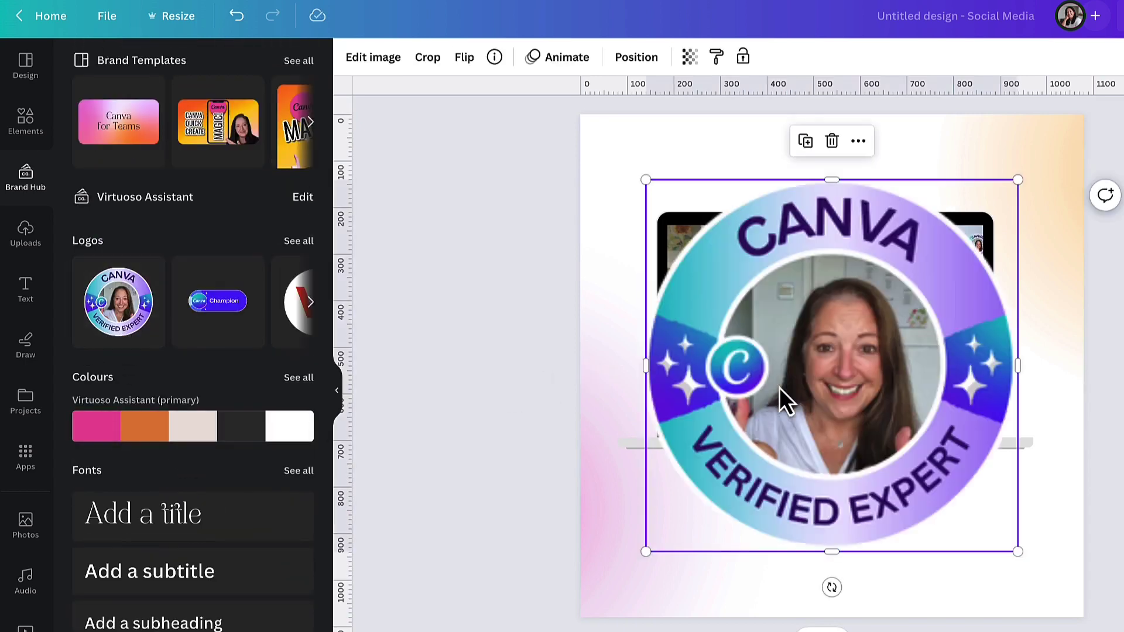
left_click_drag(645, 180, 999, 497)
left_click_drag(1003, 536, 831, 202)
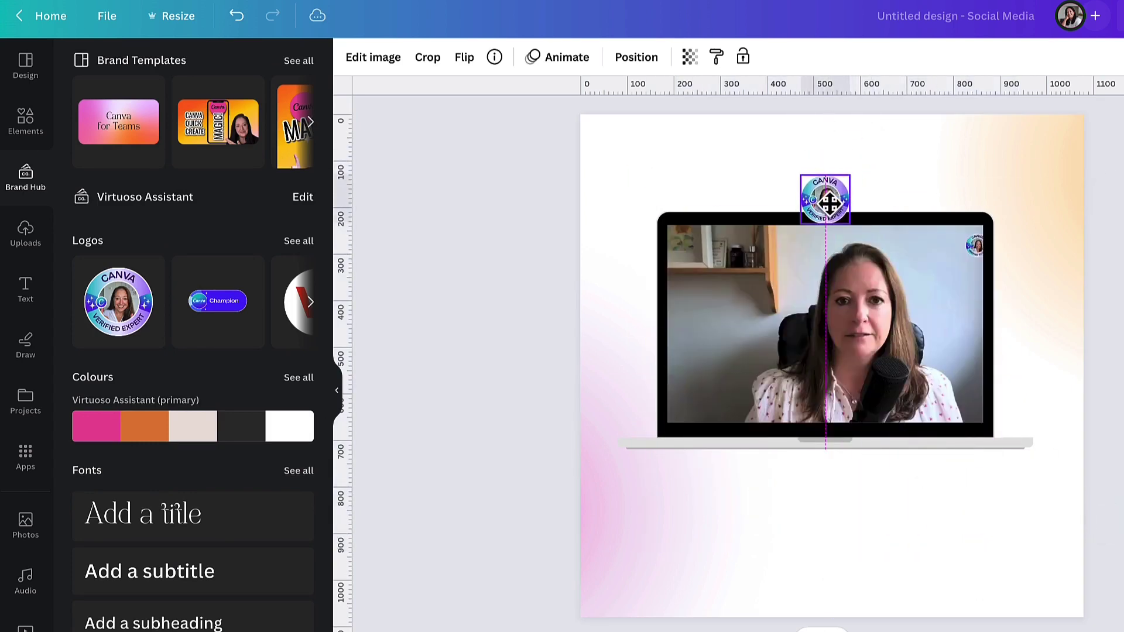
left_click(661, 165)
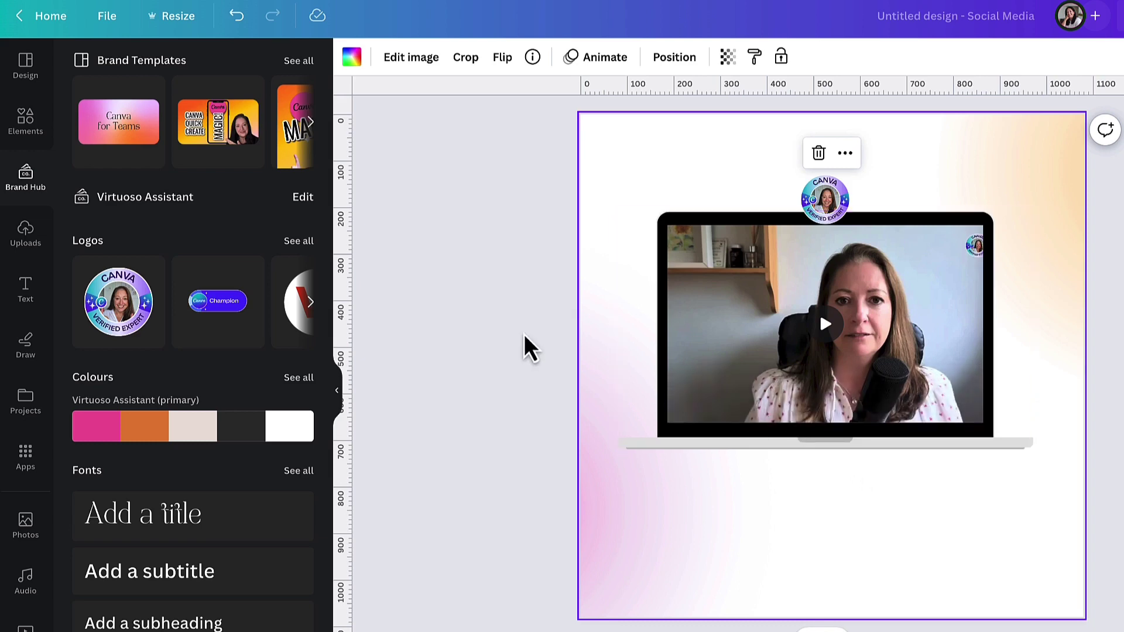
Add a 3x3 grid of guides through File > View settings > Add guides
left_click(102, 21)
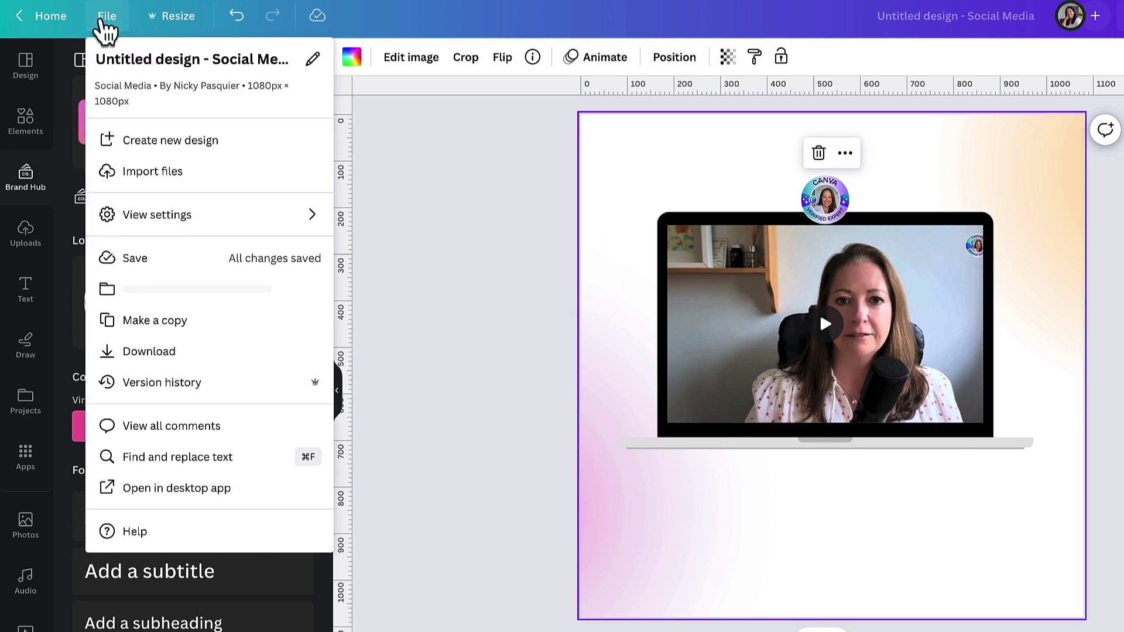
mouse_move(135, 217)
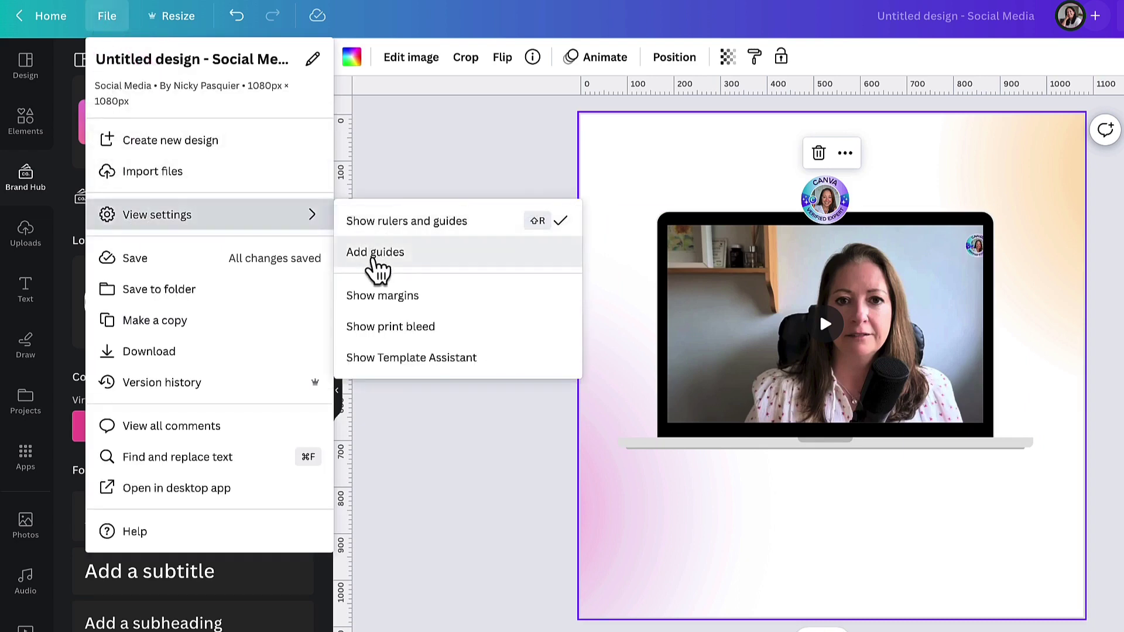
left_click(376, 254)
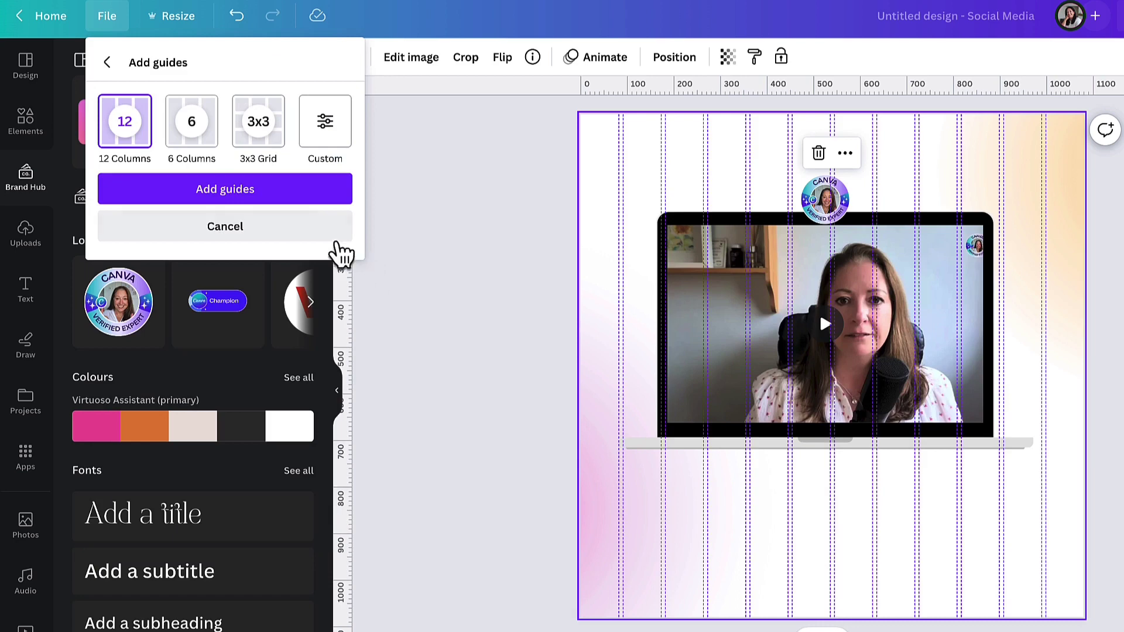
left_click(258, 126)
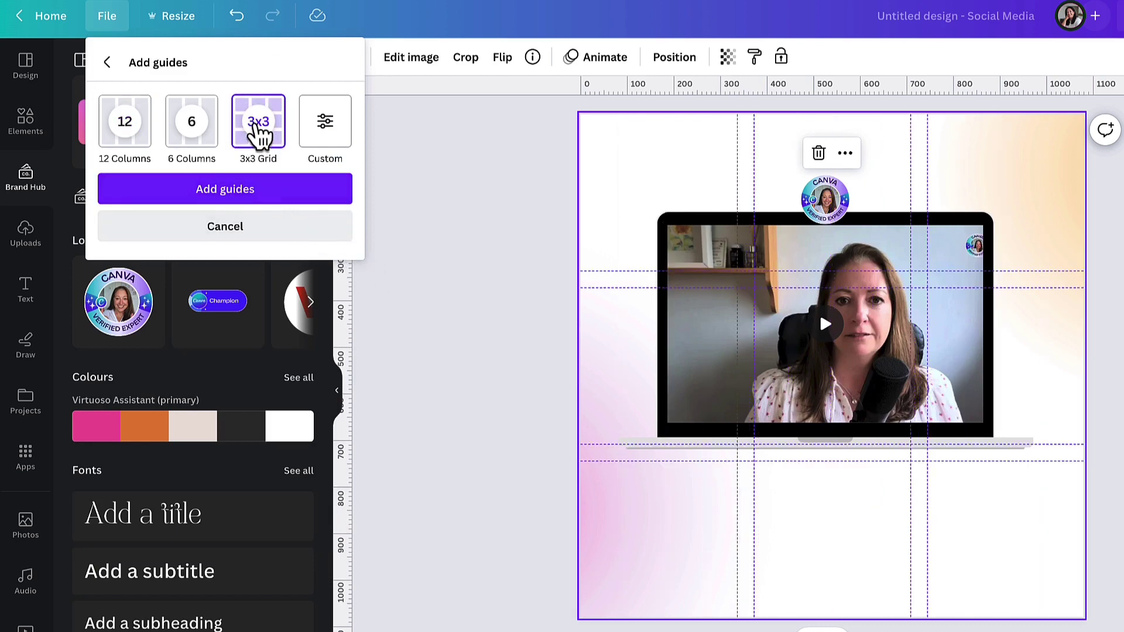
left_click(232, 190)
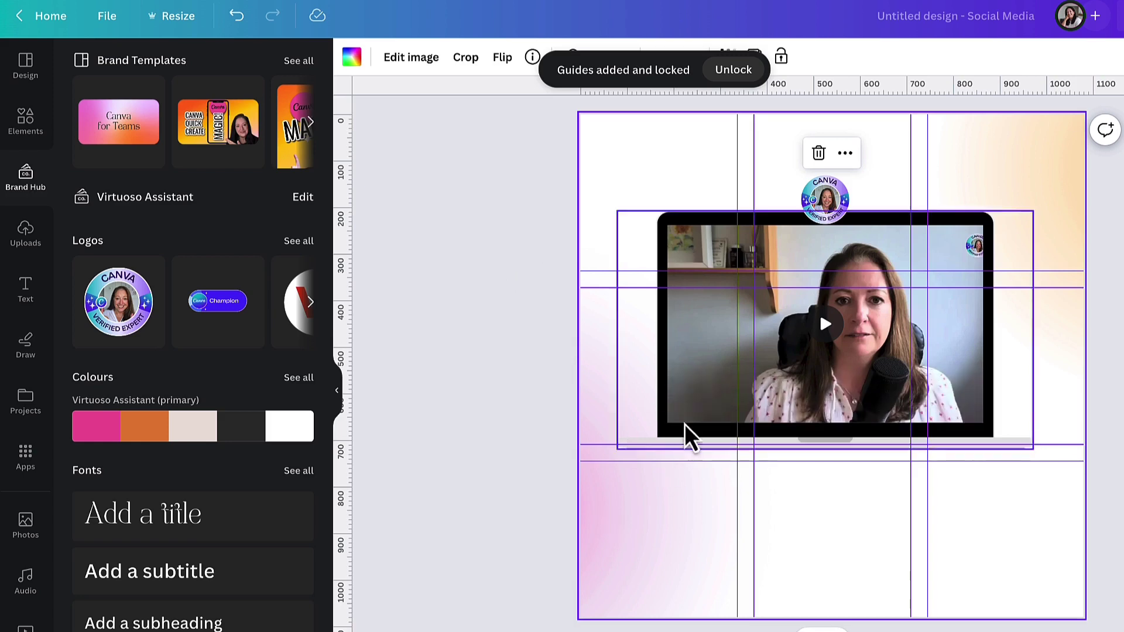
Nudge the laptop video slightly higher on the page
left_click(662, 236)
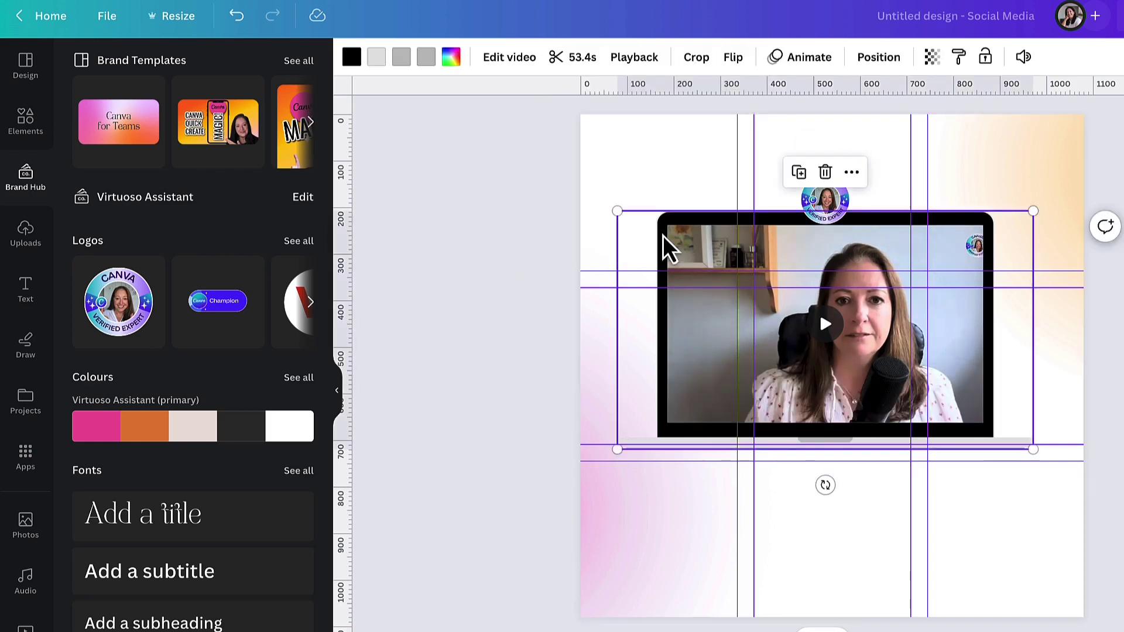
left_click_drag(663, 236, 662, 231)
left_click(667, 188)
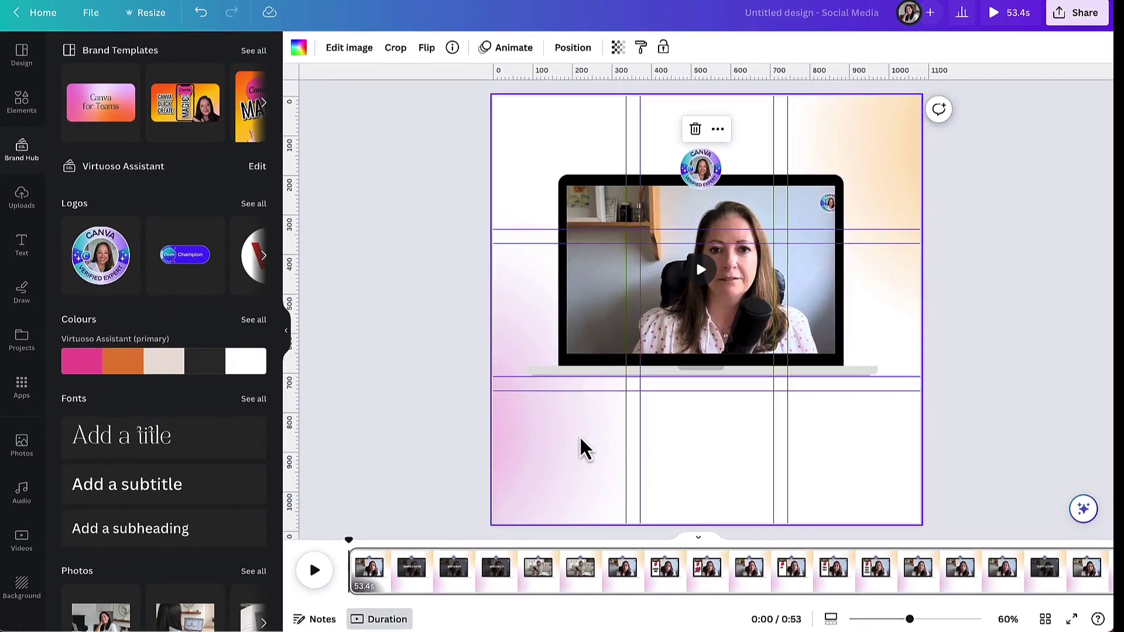
Remove all guides with Clear guides from the canvas menu, then deselect the background
right_click(584, 449)
mouse_move(623, 561)
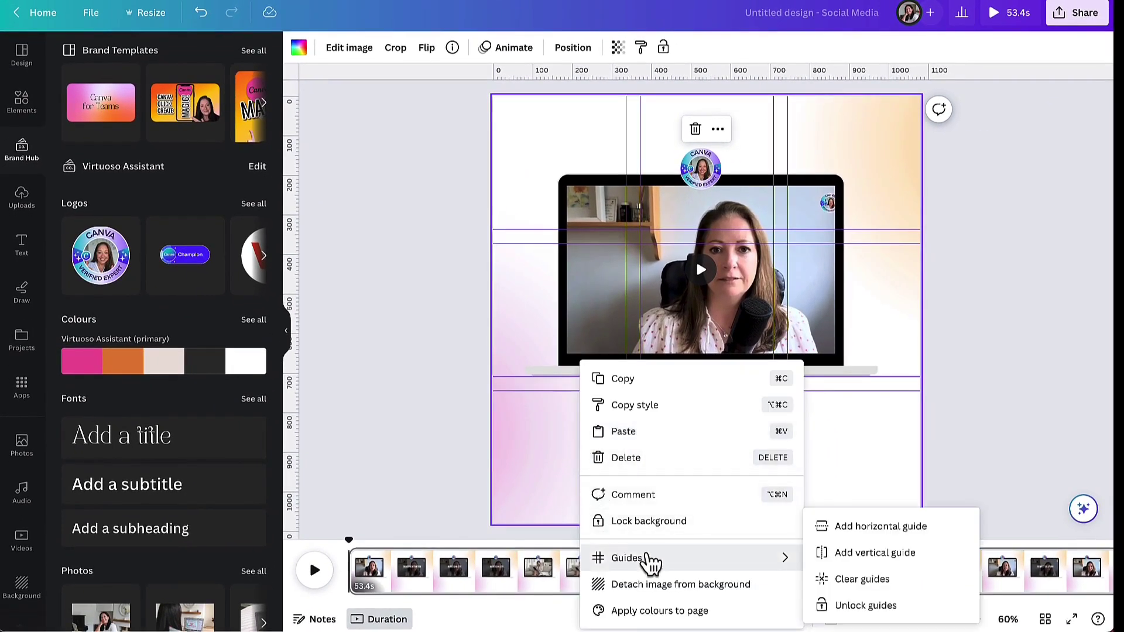
left_click(854, 581)
left_click(959, 473)
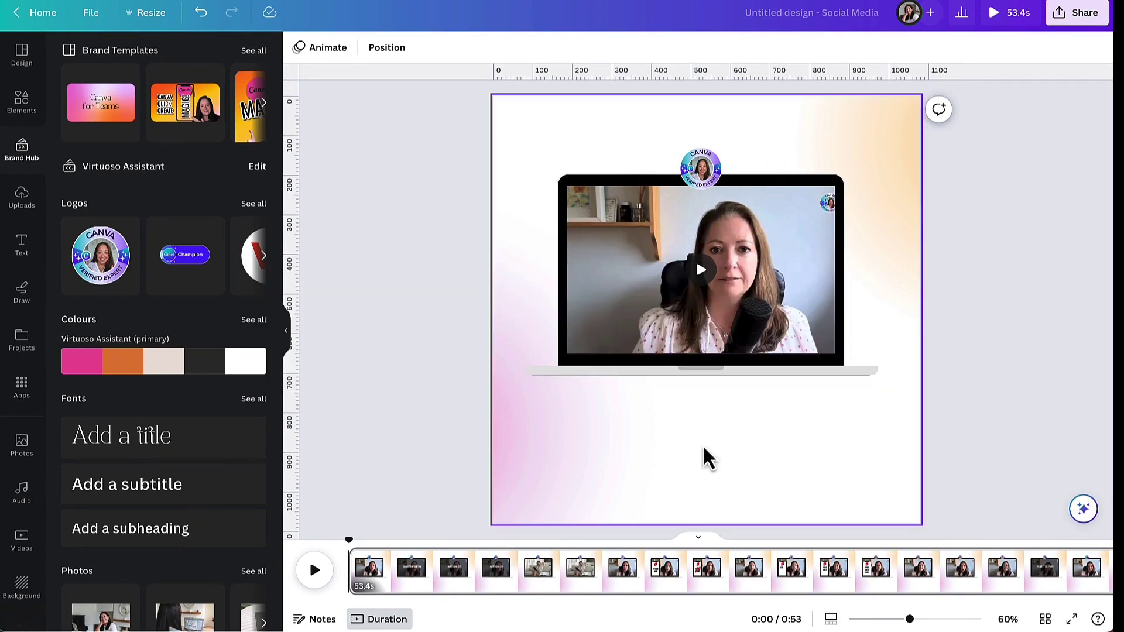
mouse_move(703, 278)
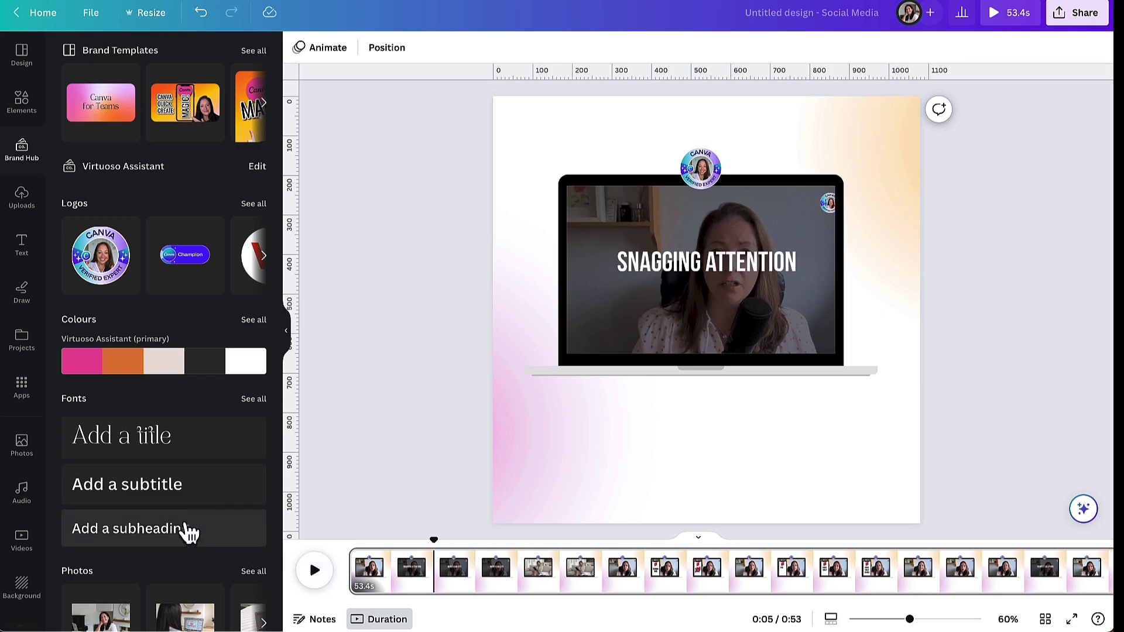
Add a subtitle text box below the laptop and widen it on both sides
left_click(120, 491)
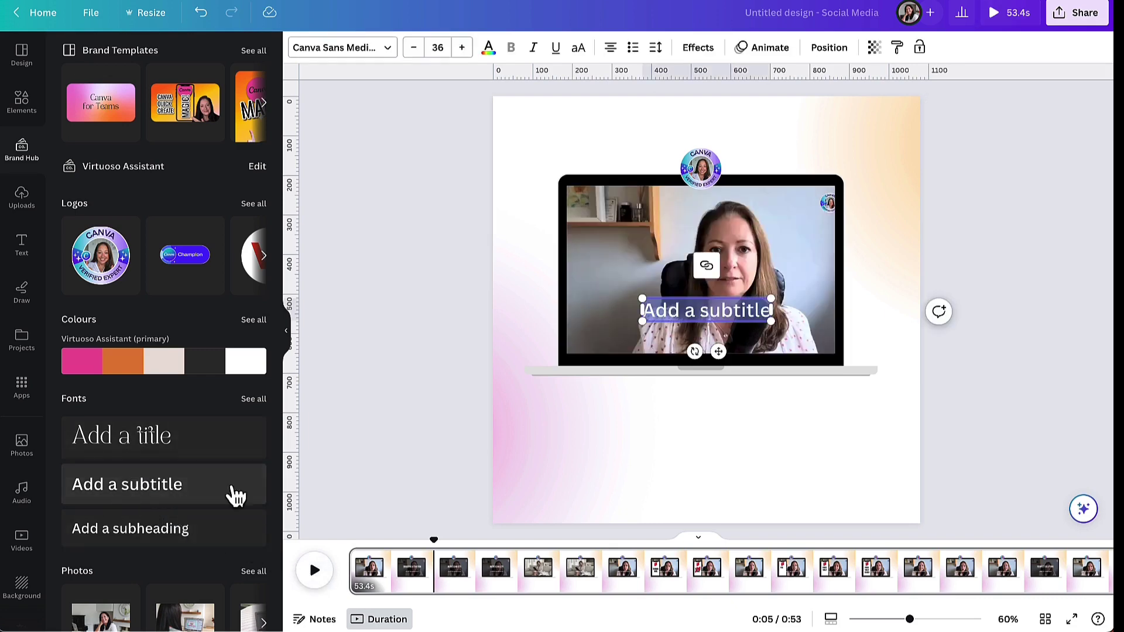
left_click_drag(715, 355, 713, 463)
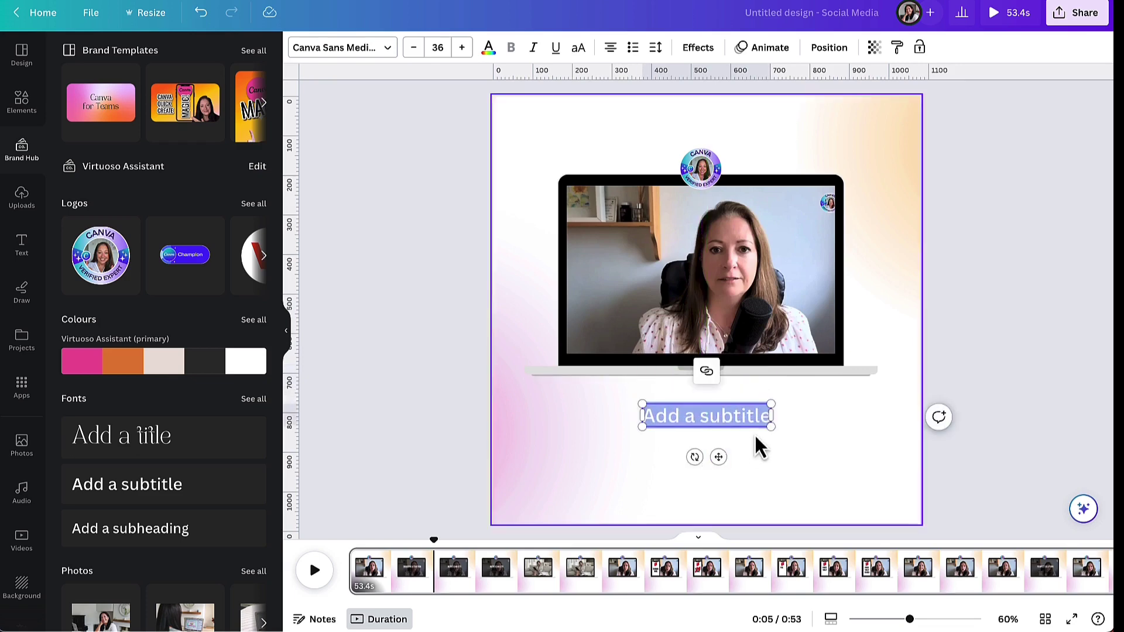
left_click_drag(772, 417, 873, 420)
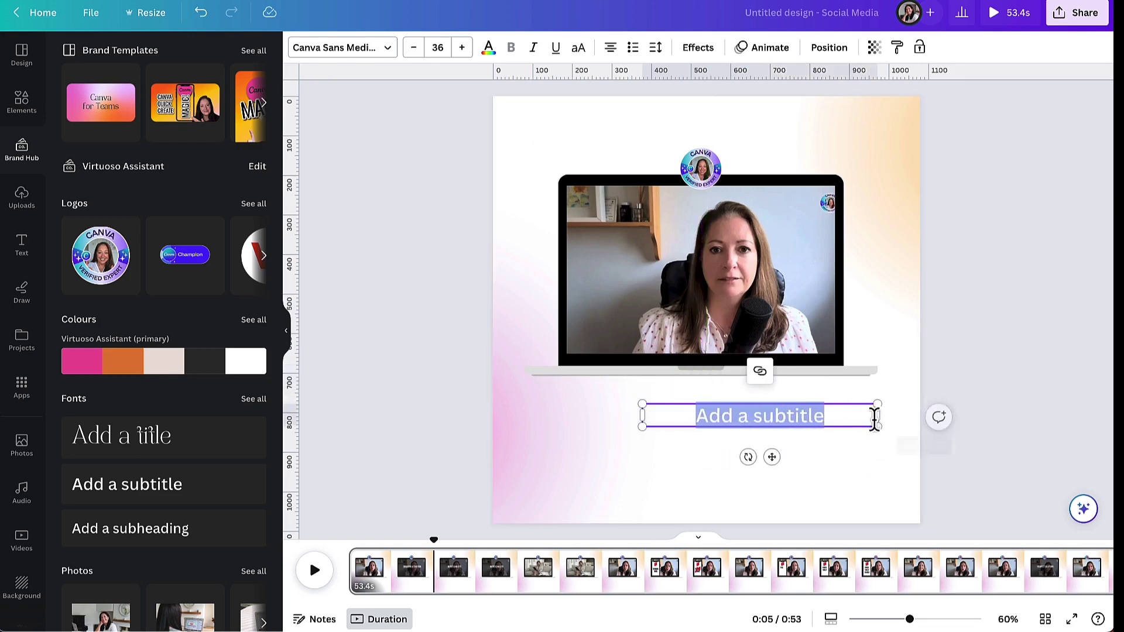
left_click_drag(642, 419, 533, 424)
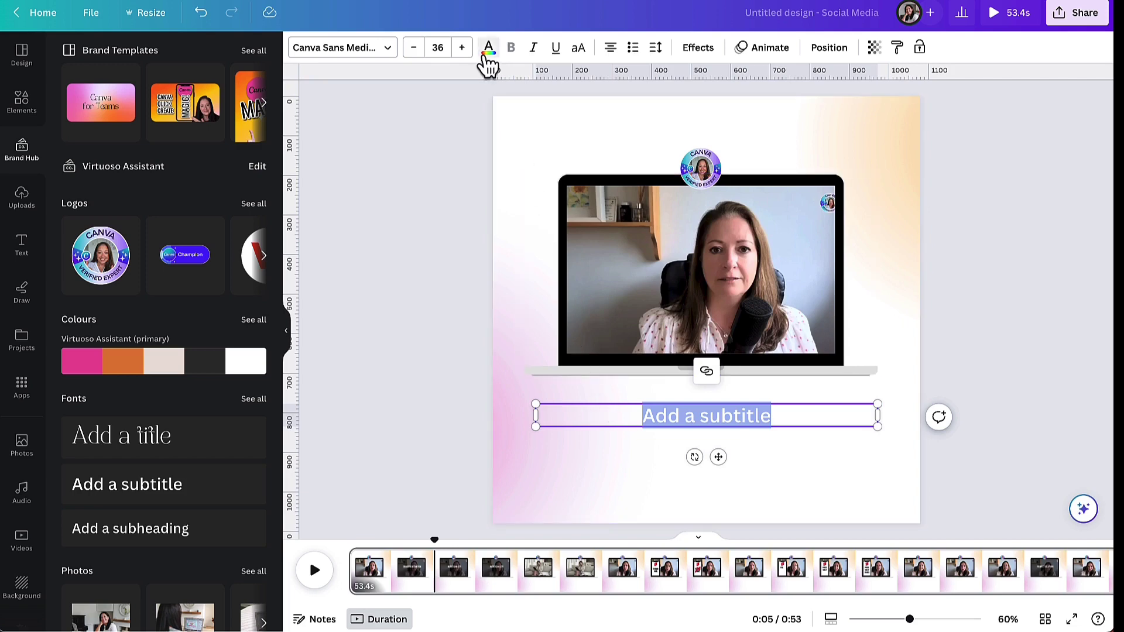
Make the subtitle black and type 'YouTube thumbnails are so important when it comes to snagging viewers' attention'
left_click(487, 53)
left_click(110, 127)
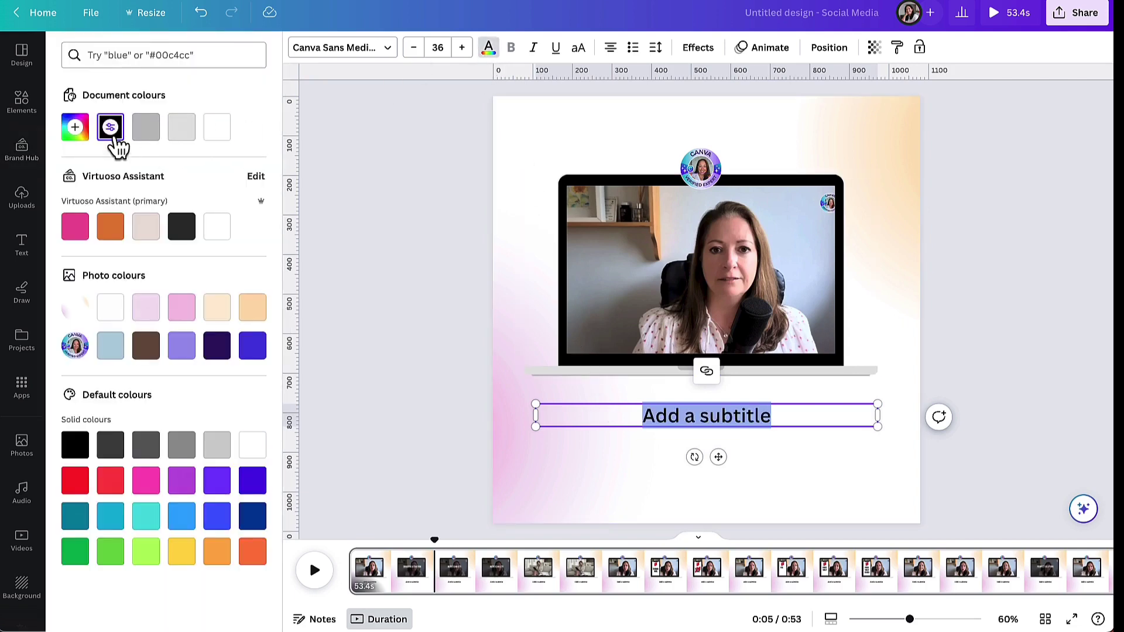
left_click_drag(780, 420, 643, 420)
type("YouTube thumbnails are so important when ")
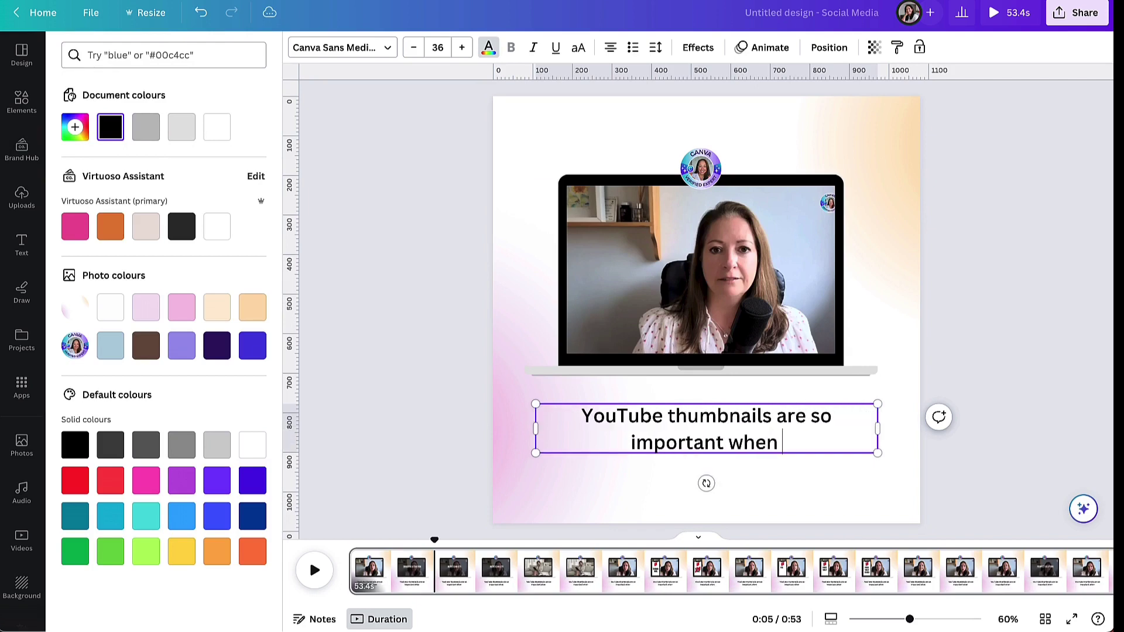
type("it comes to snagging viewers' attention")
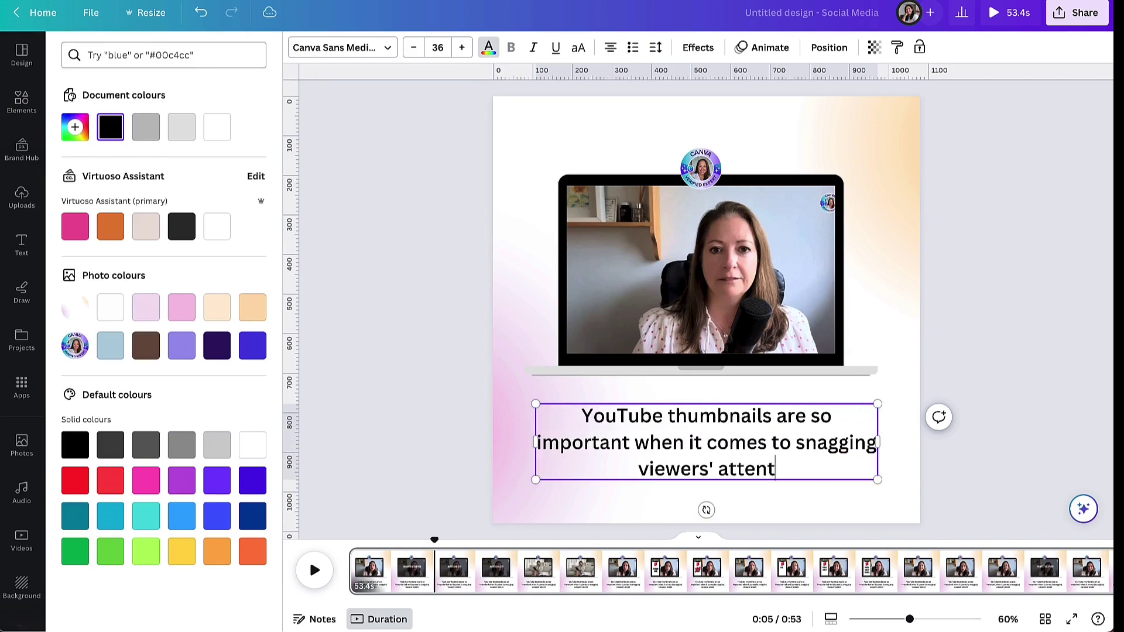
Reduce the whole YouTube thumbnails caption to font size 30 so it wraps onto two lines
triple_click(807, 446)
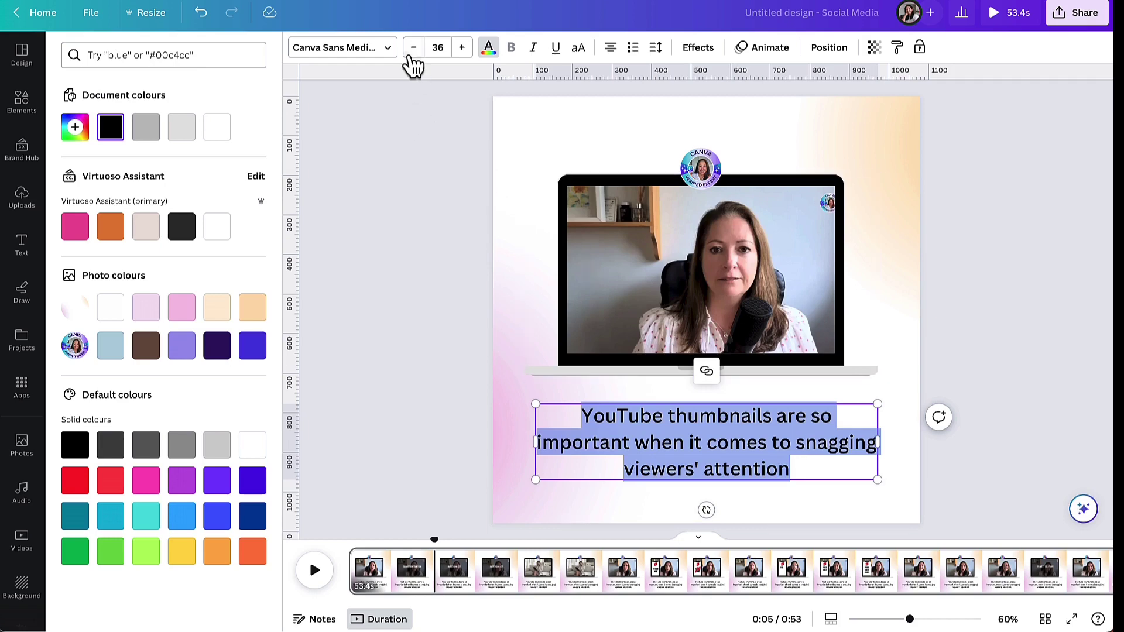
left_click(413, 49)
left_click(412, 49)
left_click(413, 49)
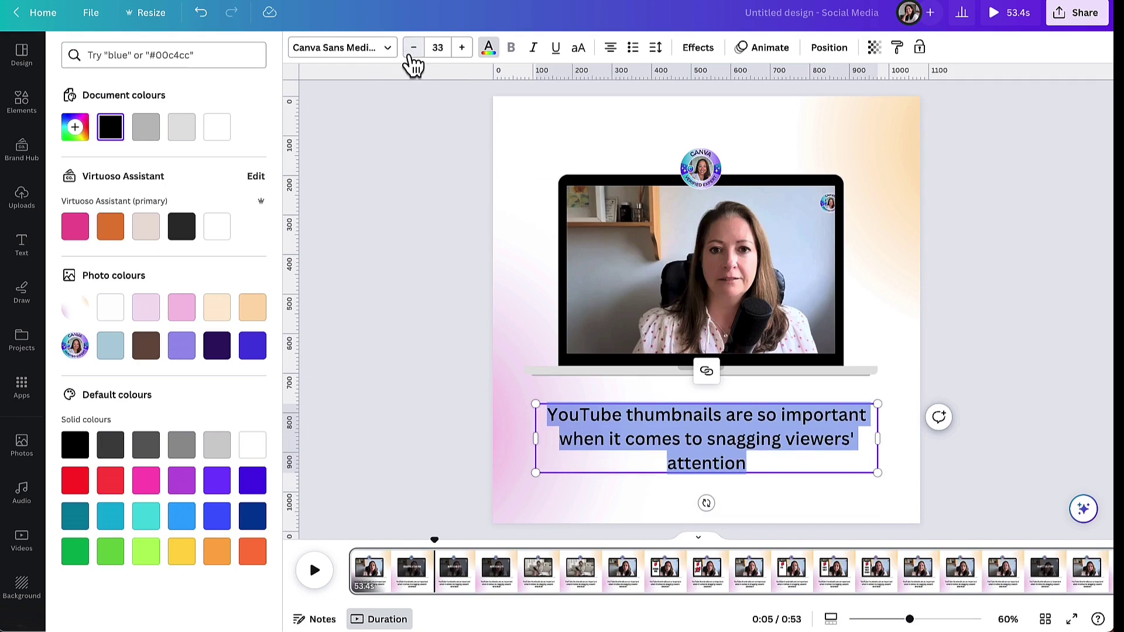
left_click(412, 49)
left_click(413, 49)
left_click(413, 50)
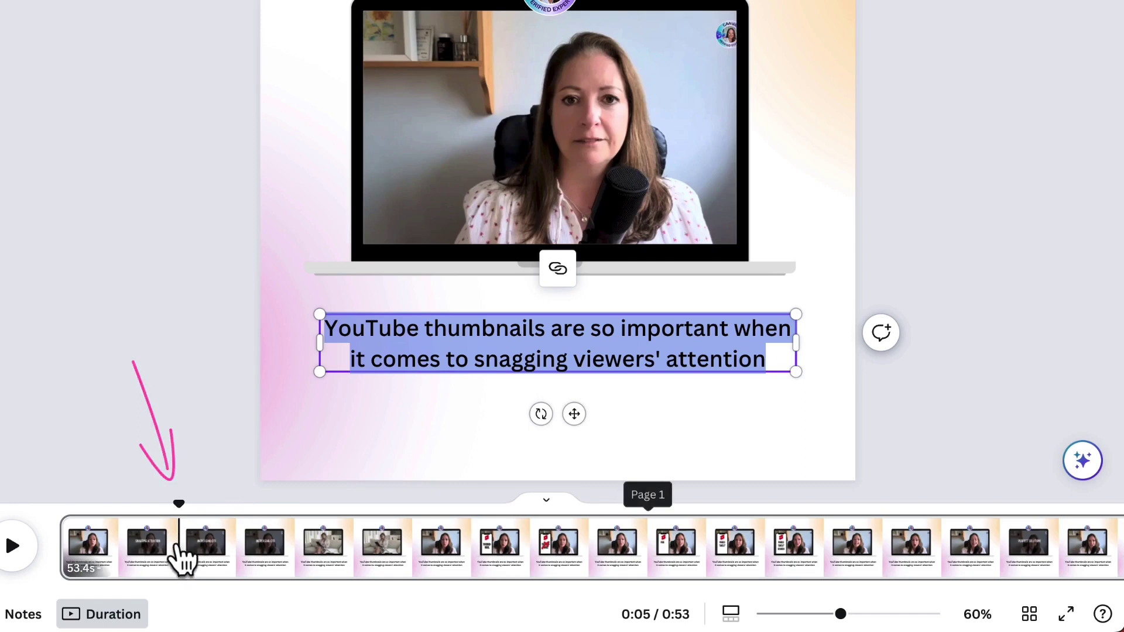
Split the video into a new page at the current playhead after the first caption
key("Escape")
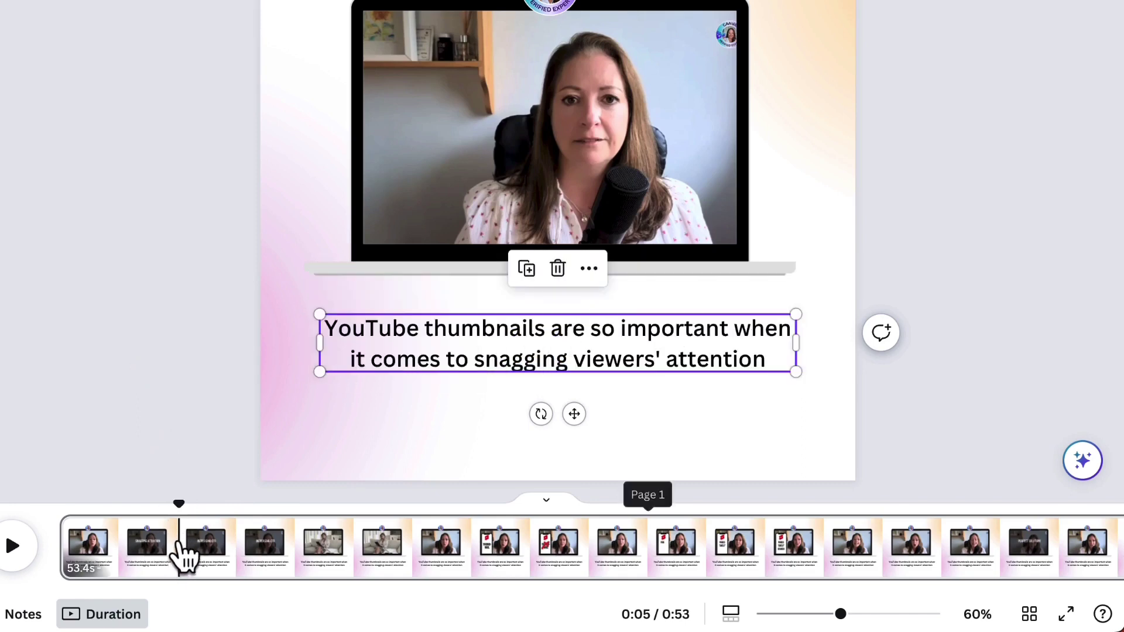
right_click(178, 541)
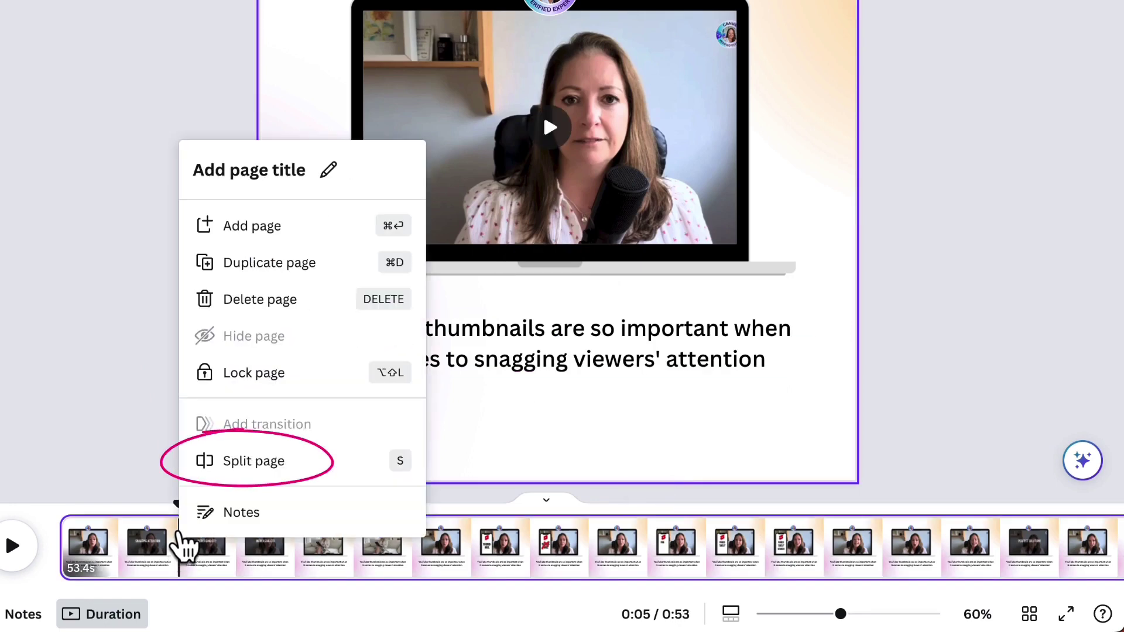
left_click(224, 463)
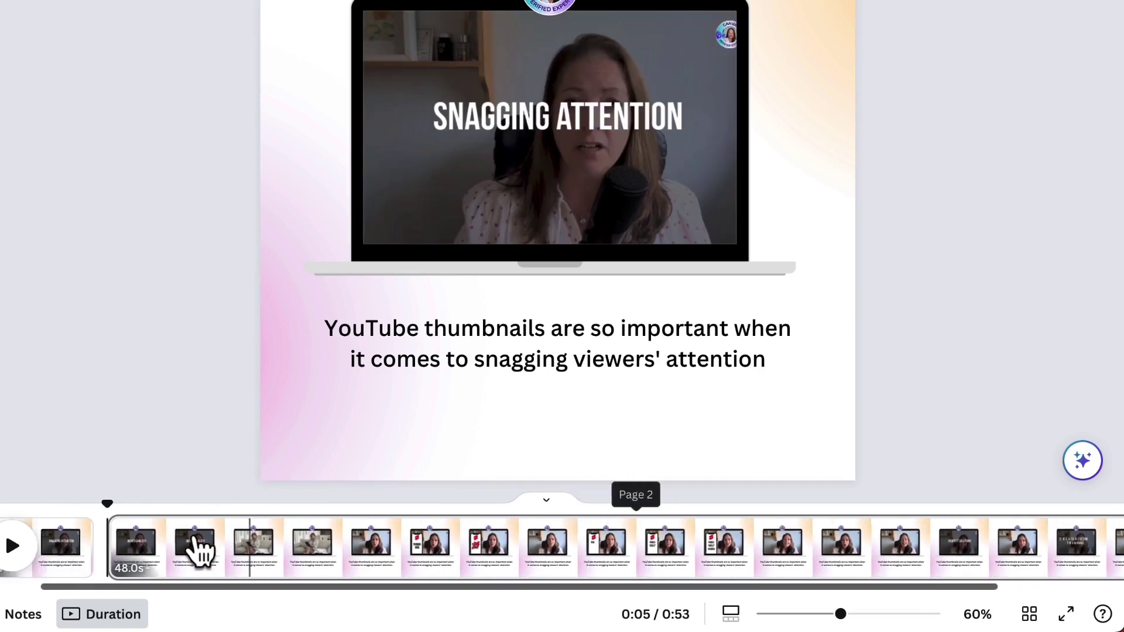
scroll(195, 544, "left", 3)
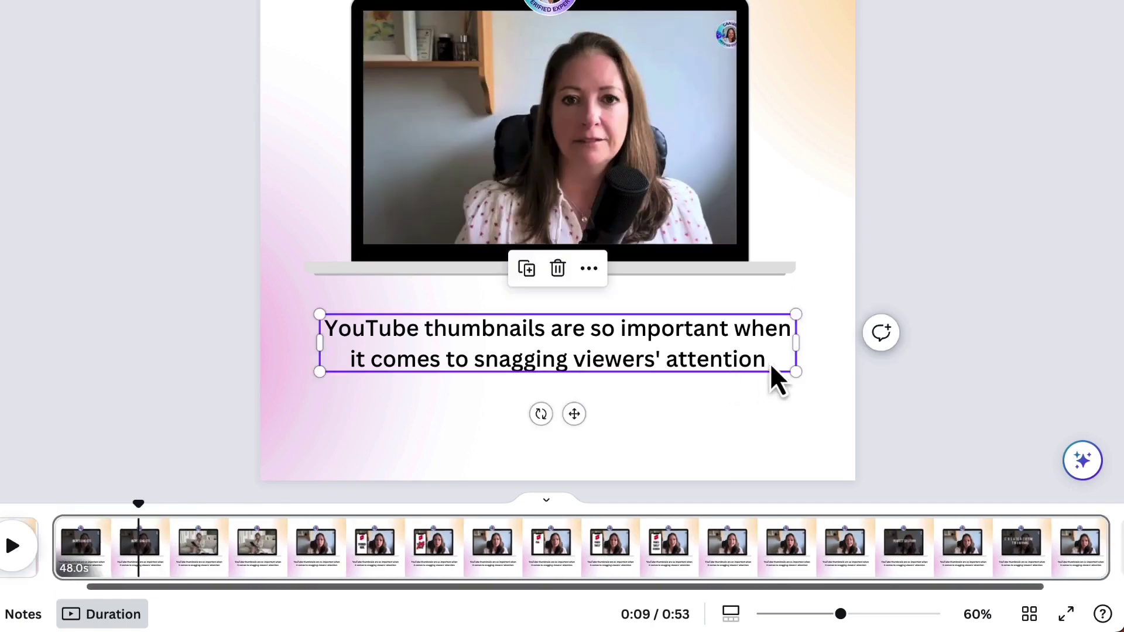
Caption page 2 with 'click-through-rate which is a very important metric.' and split it again
left_click_drag(771, 376, 309, 328)
type("and increasing your")
type("click-through-rate which is a very important metric.")
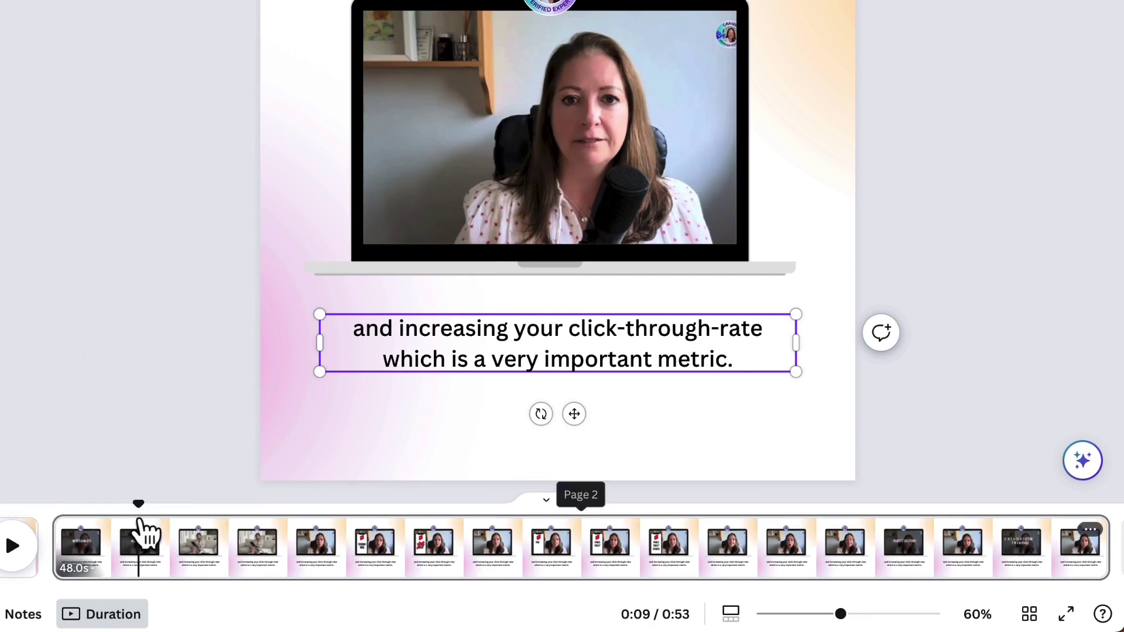
right_click(144, 549)
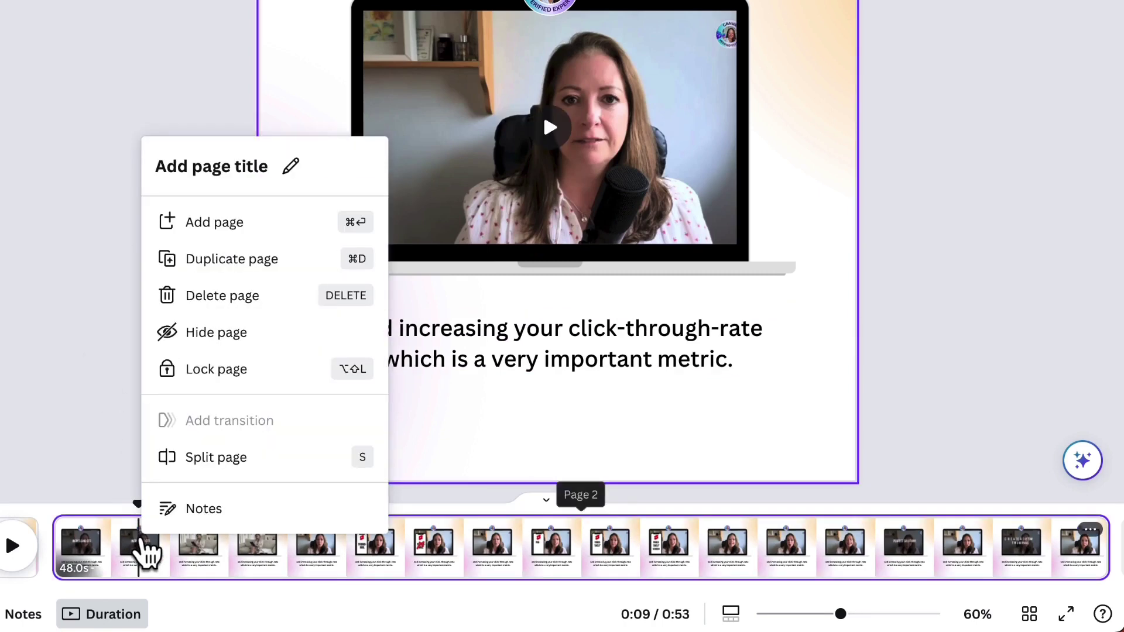
left_click(175, 459)
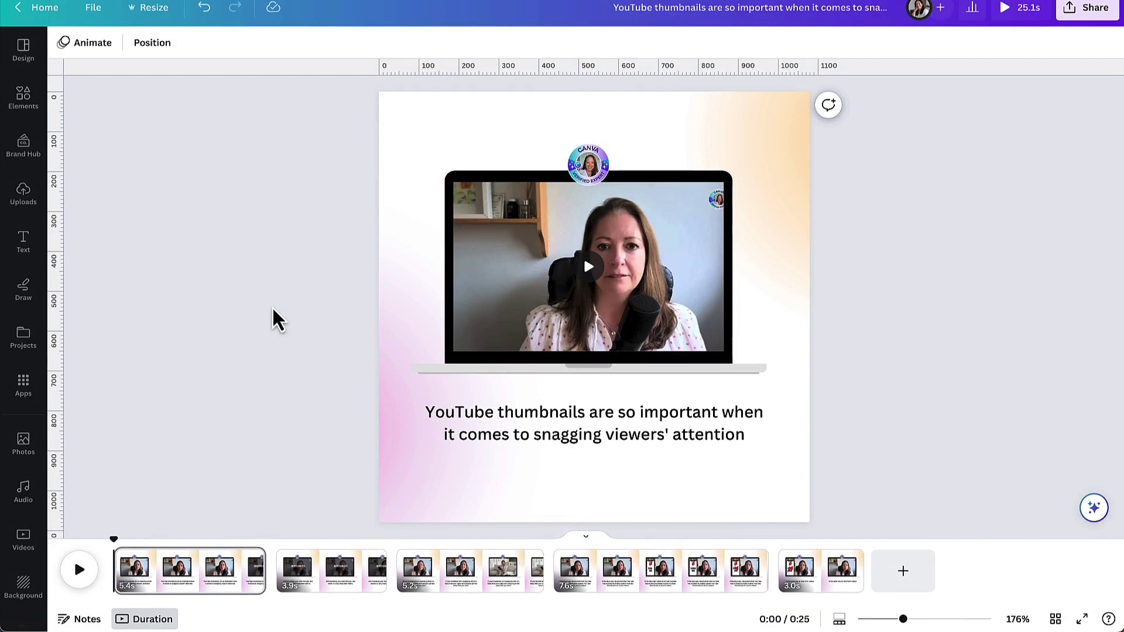
left_click(398, 386)
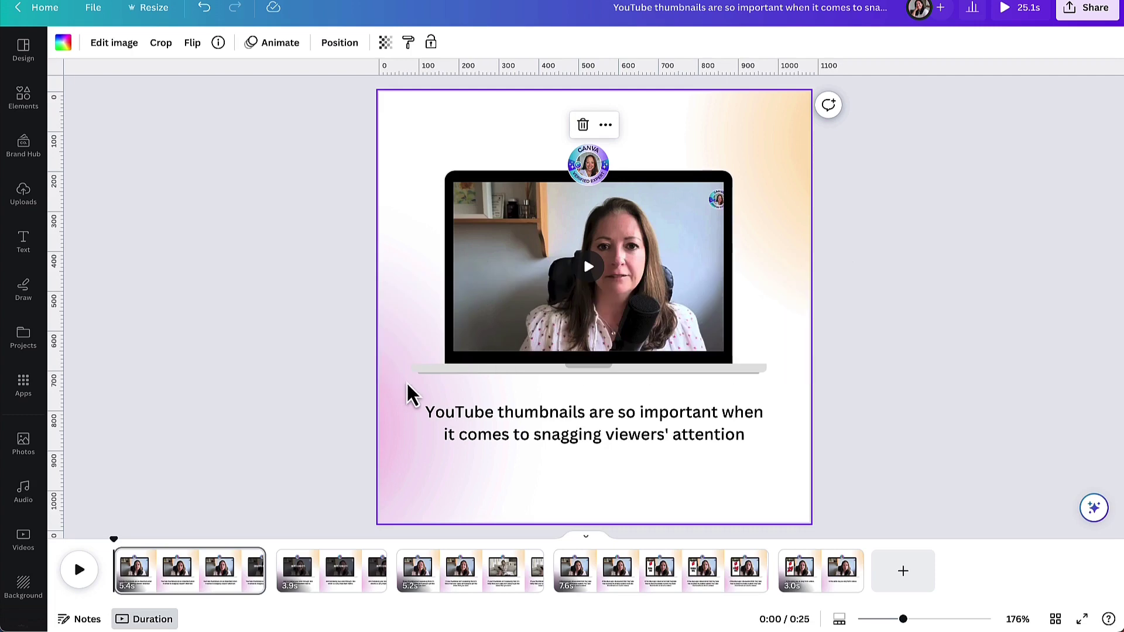
left_click(448, 432)
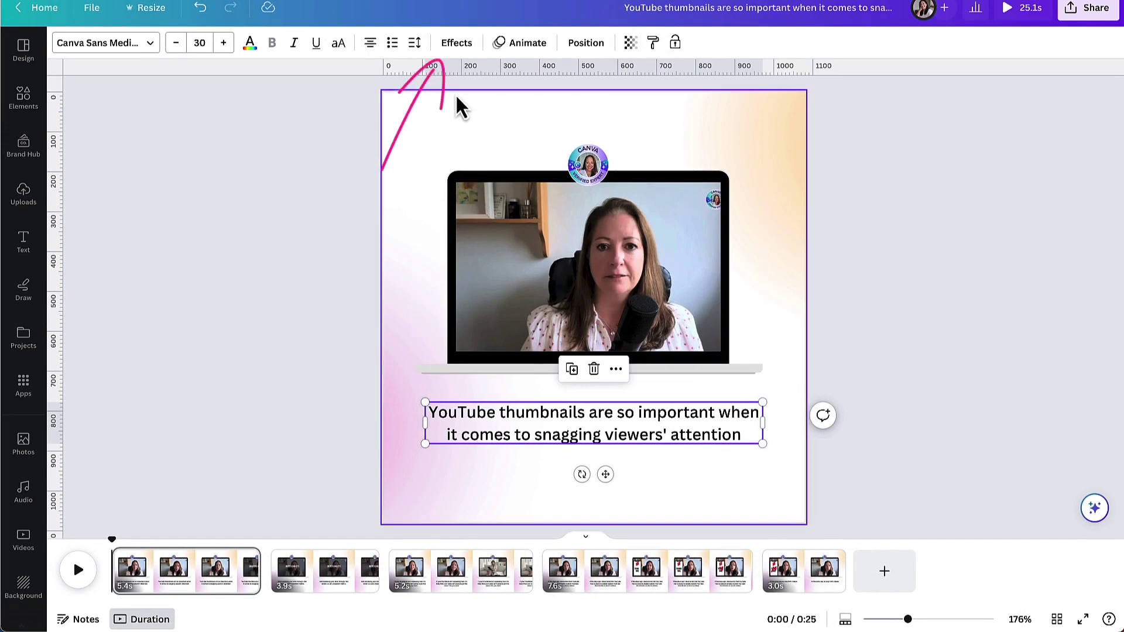
left_click(455, 47)
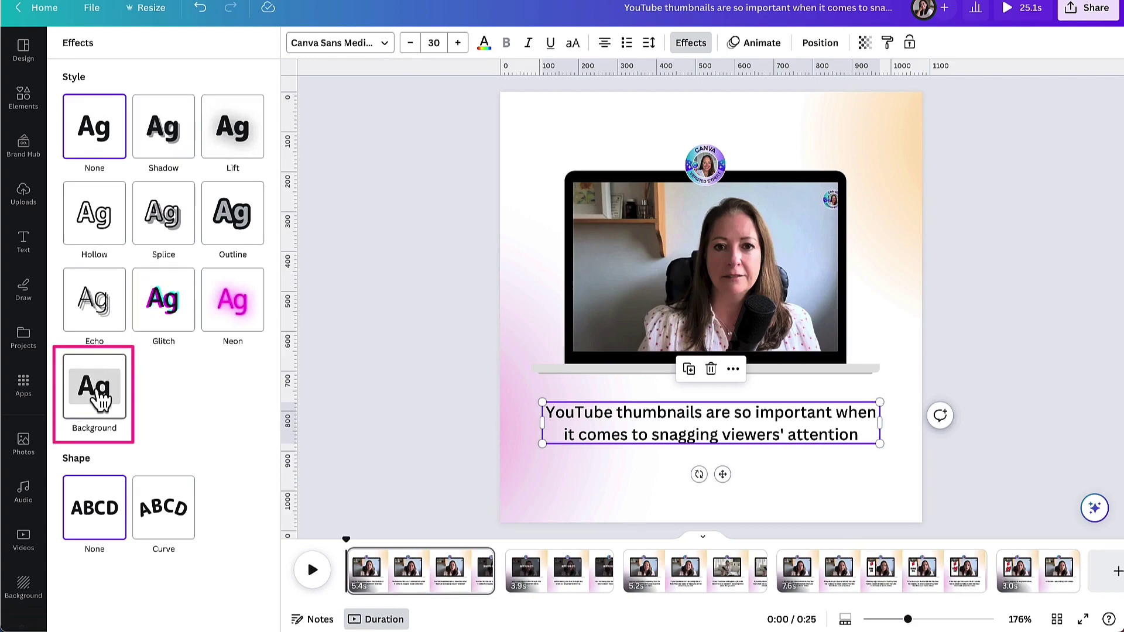
Give the first caption a Coal background effect and turn its text white
left_click(99, 395)
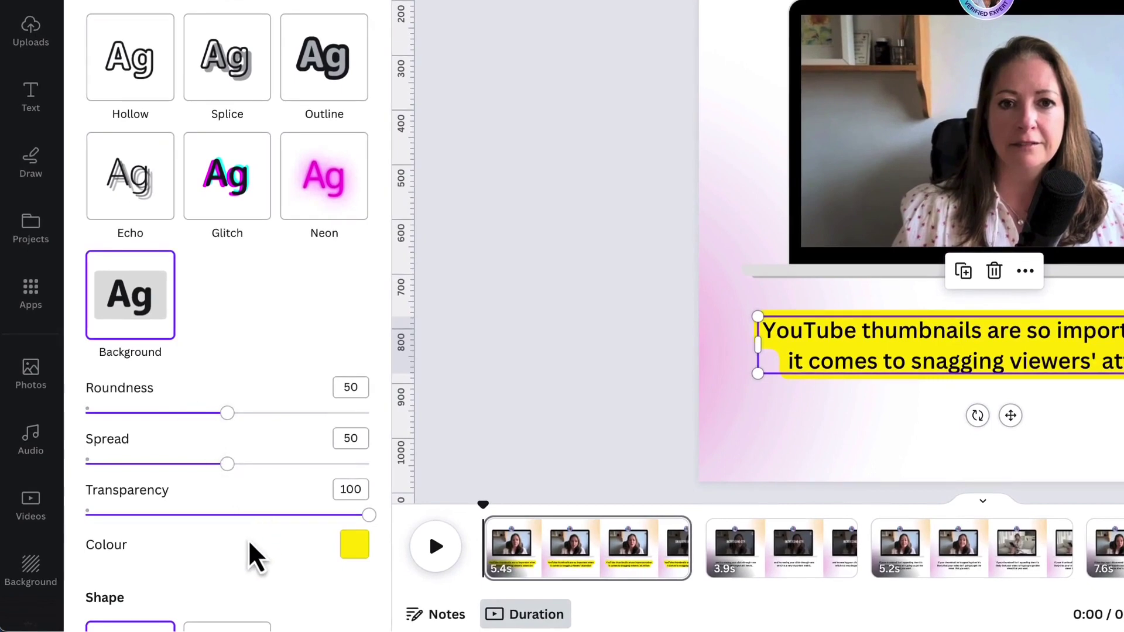
left_click(354, 545)
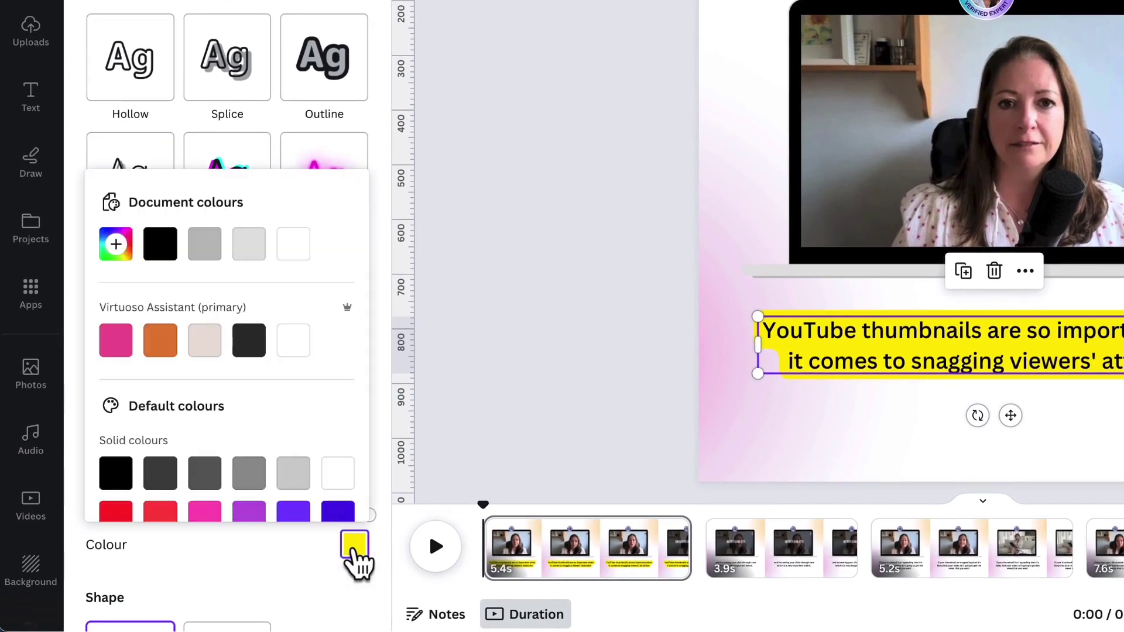
scroll(281, 450, "down", 3)
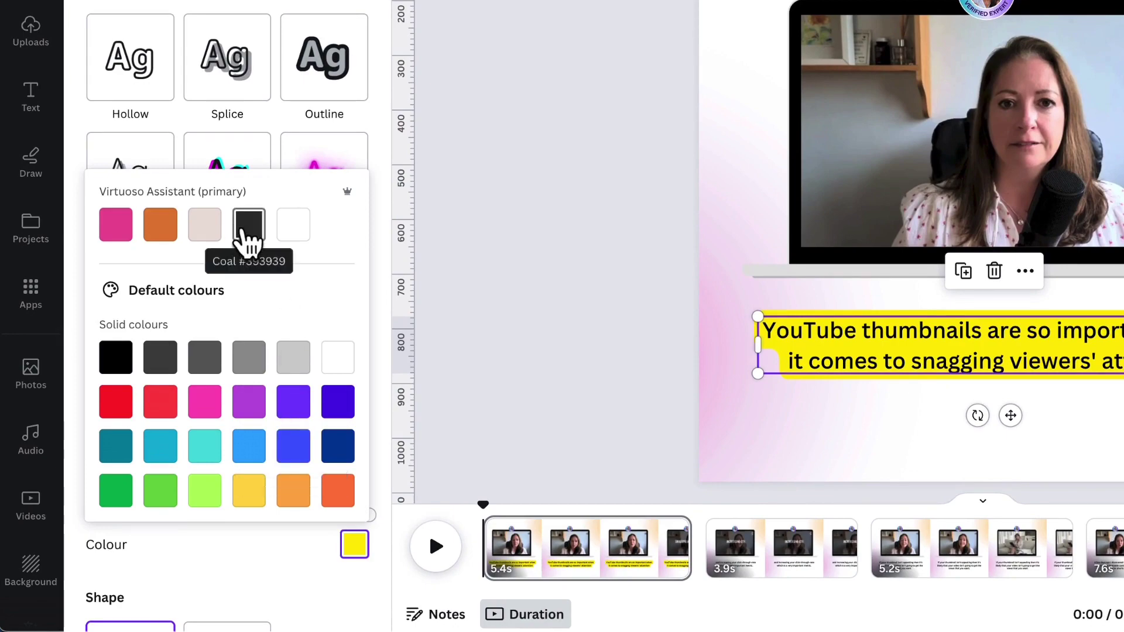
left_click(246, 228)
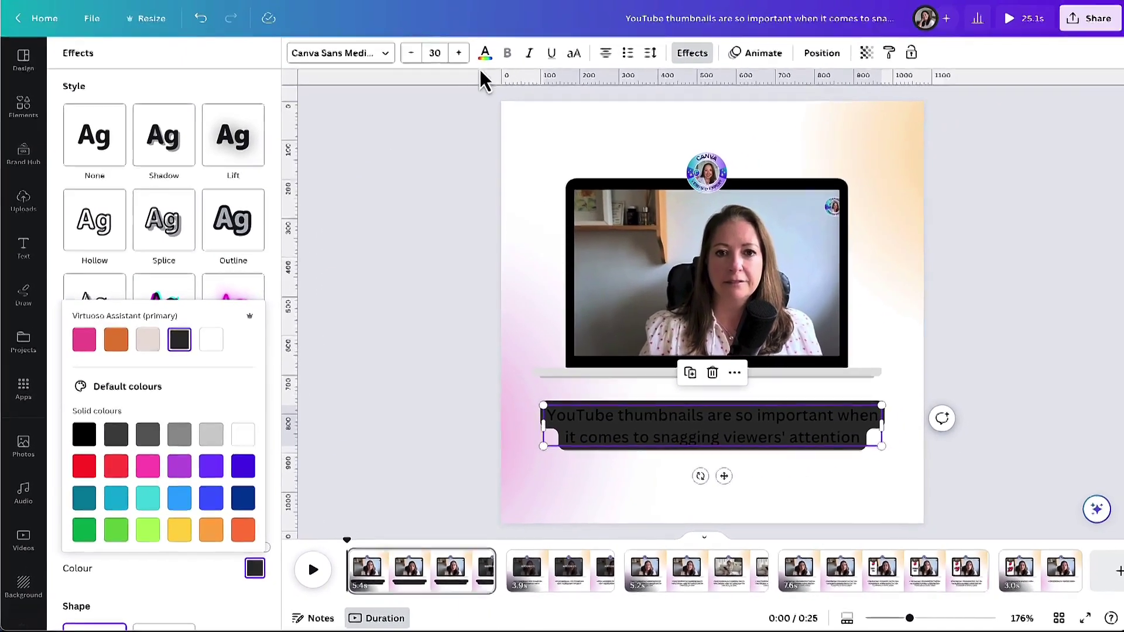
left_click(484, 54)
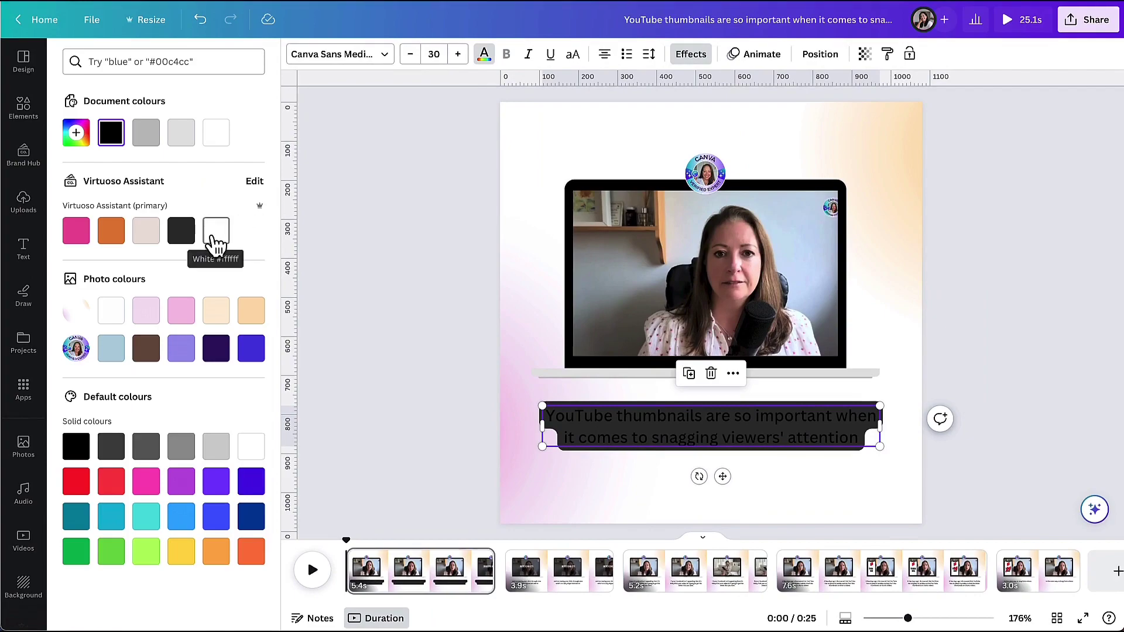
left_click(215, 240)
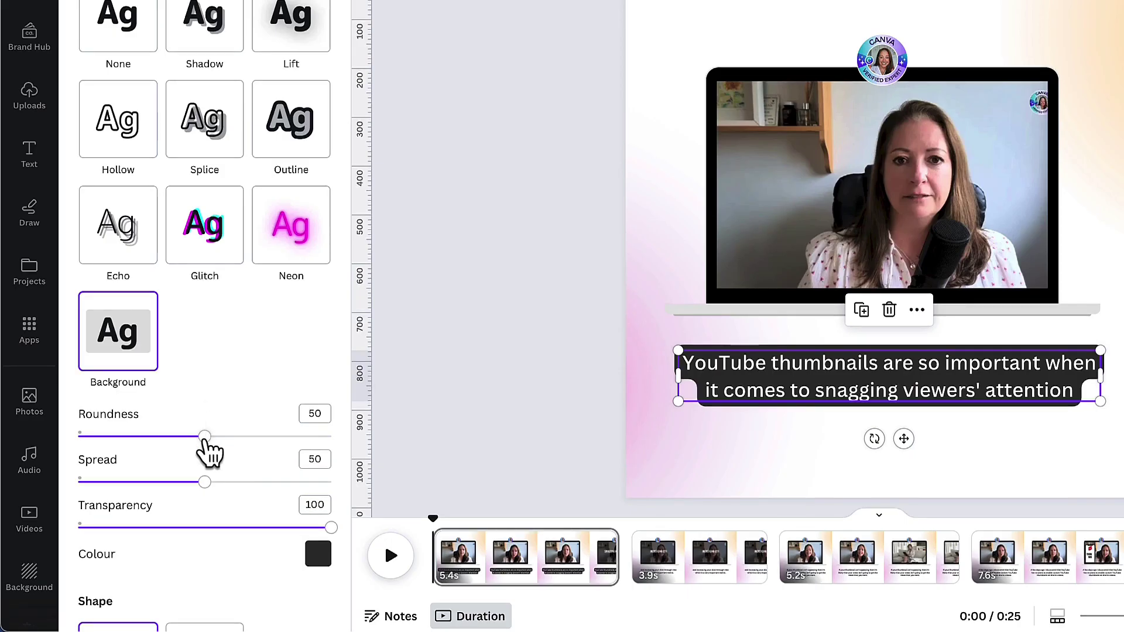
Set the caption background's roundness to 46 and spread to 48
left_click(205, 437)
mouse_move(205, 436)
left_mouse_down()
mouse_move(67, 438)
mouse_move(364, 434)
mouse_move(194, 436)
left_mouse_up()
mouse_move(205, 492)
left_mouse_down()
mouse_move(72, 490)
mouse_move(366, 479)
mouse_move(199, 482)
left_mouse_up()
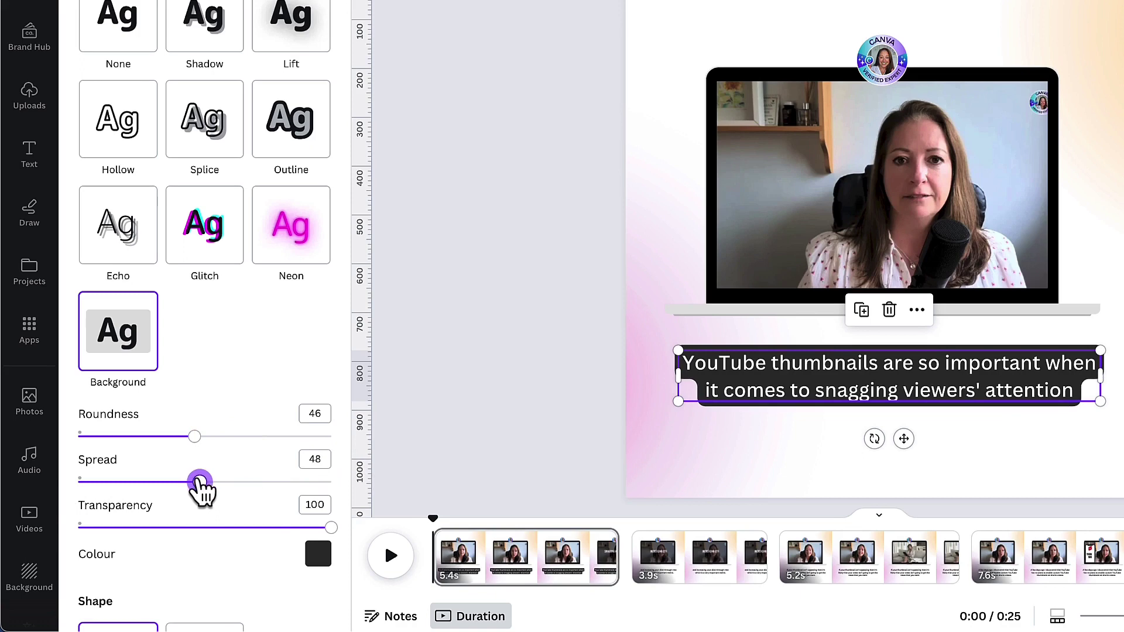
mouse_move(331, 528)
left_mouse_down()
mouse_move(135, 528)
mouse_move(343, 531)
left_mouse_up()
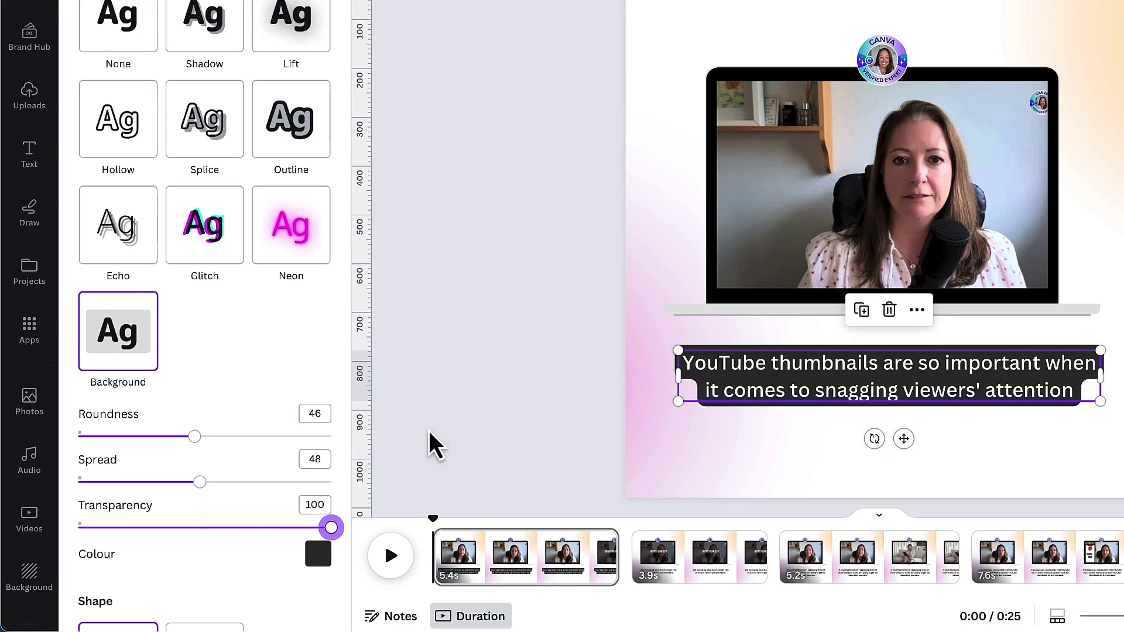
Copy the style of the styled caption on page 1
left_click(698, 572)
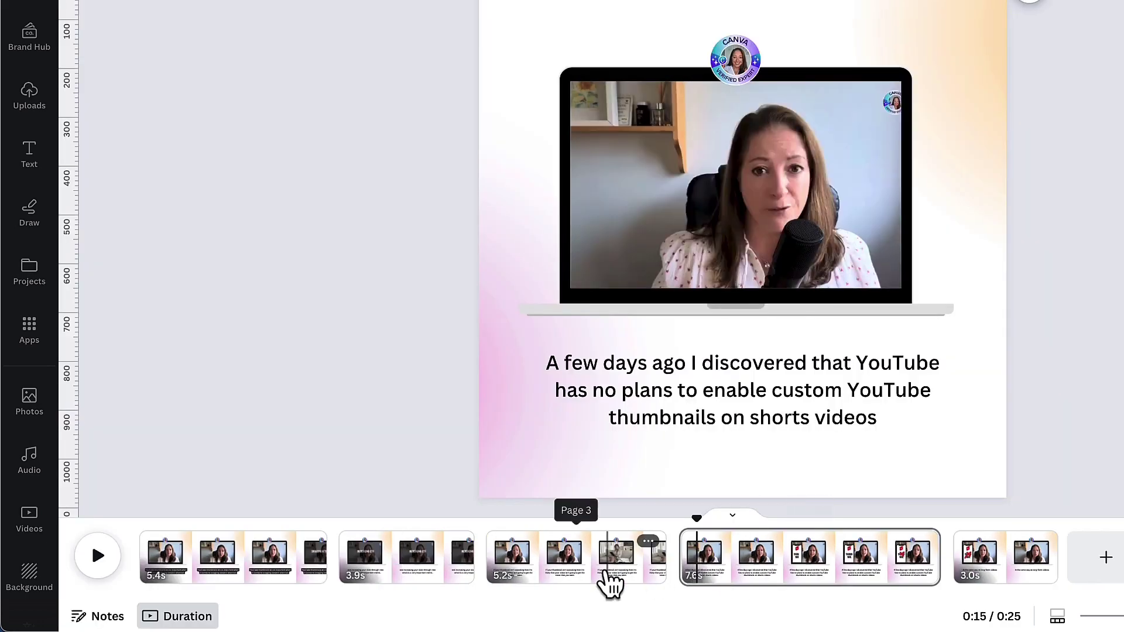
left_click(602, 565)
left_click(276, 567)
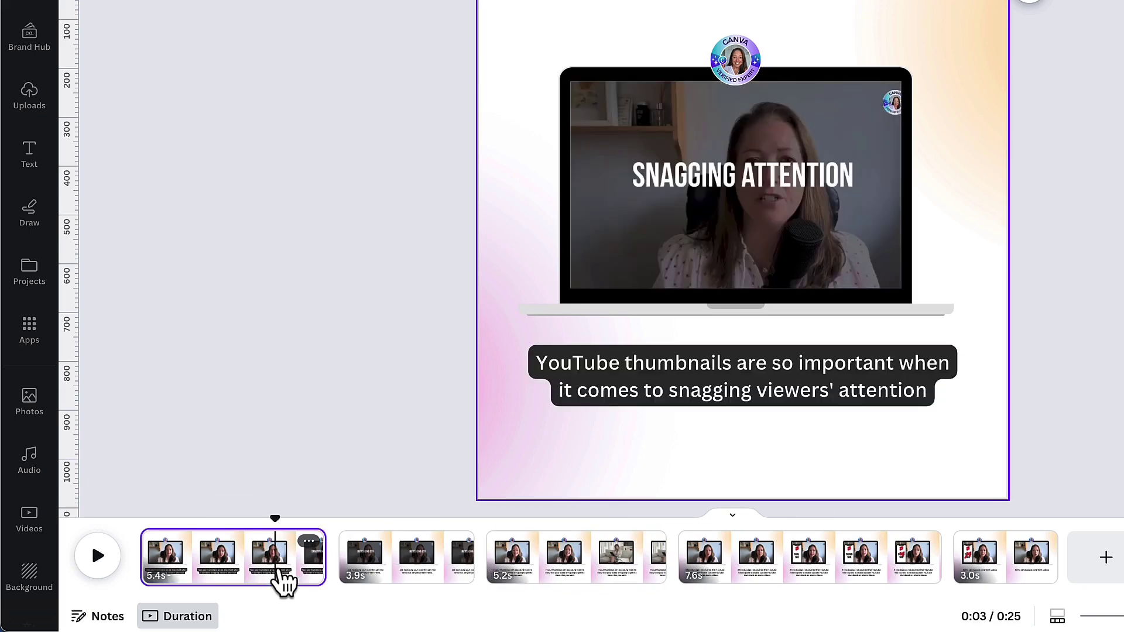
left_click(644, 394)
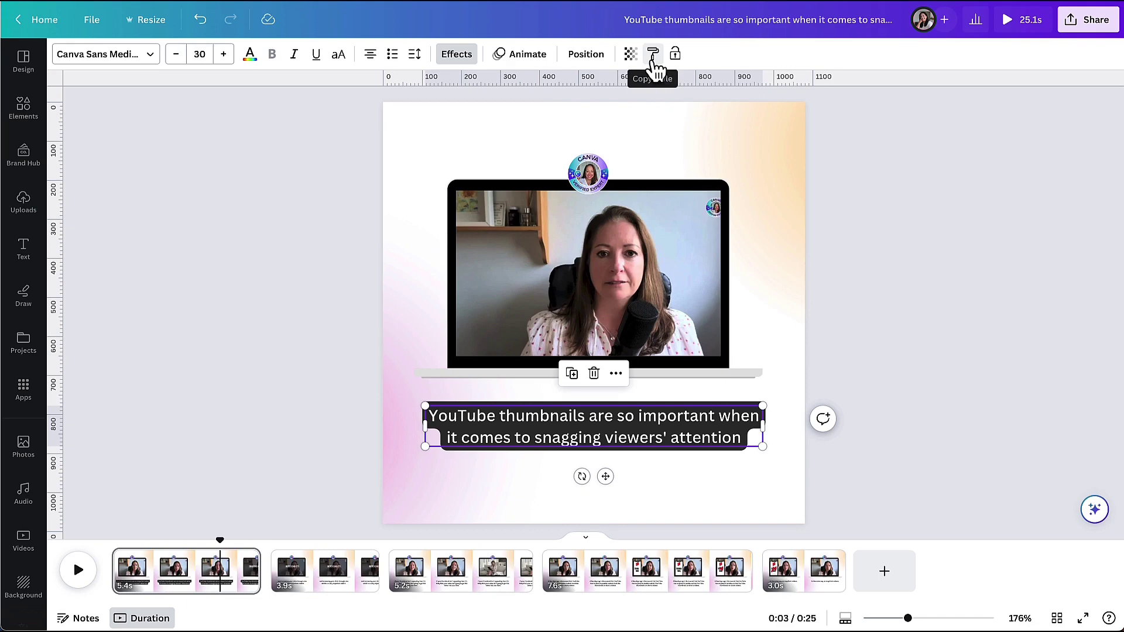
left_click(655, 54)
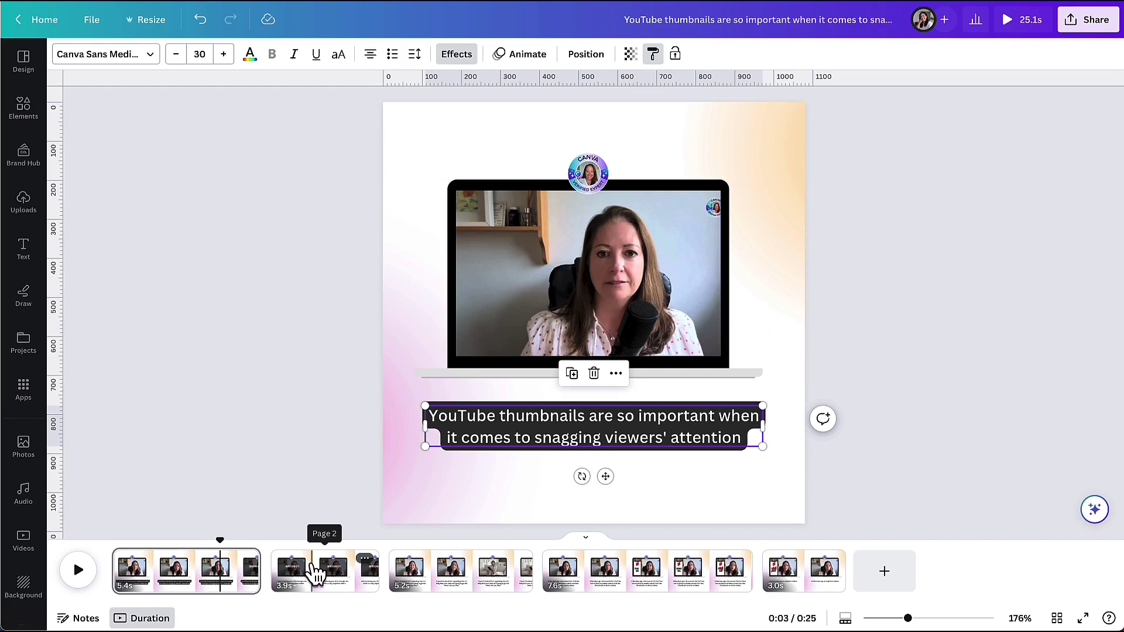
Paste the white-on-dark caption style onto page 2's caption and the following caption
left_click(315, 572)
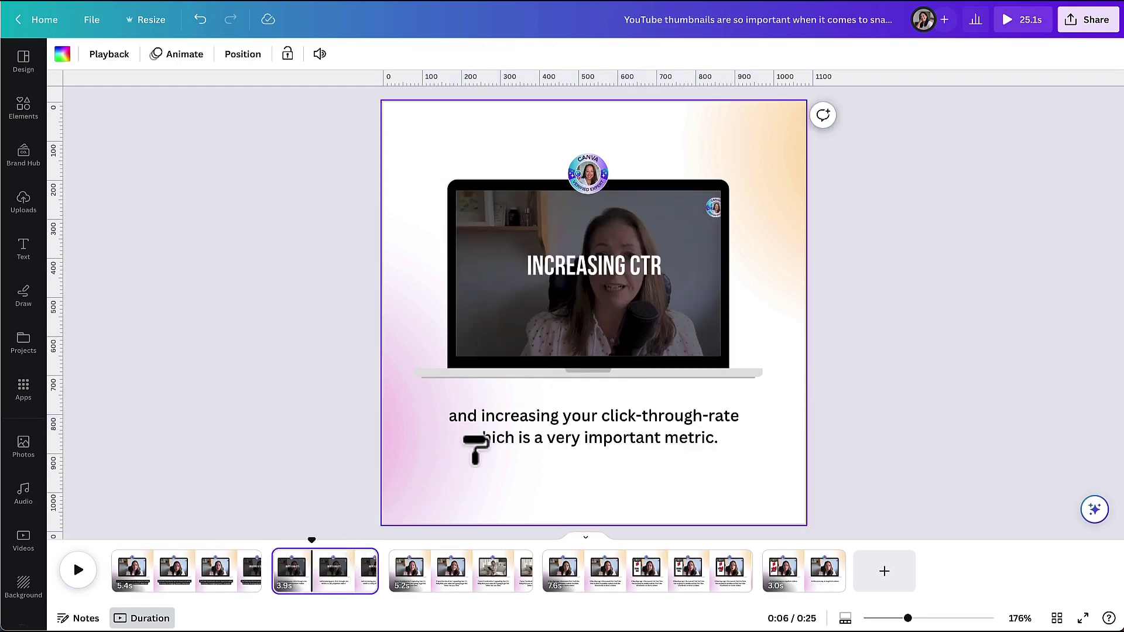
left_click(493, 442)
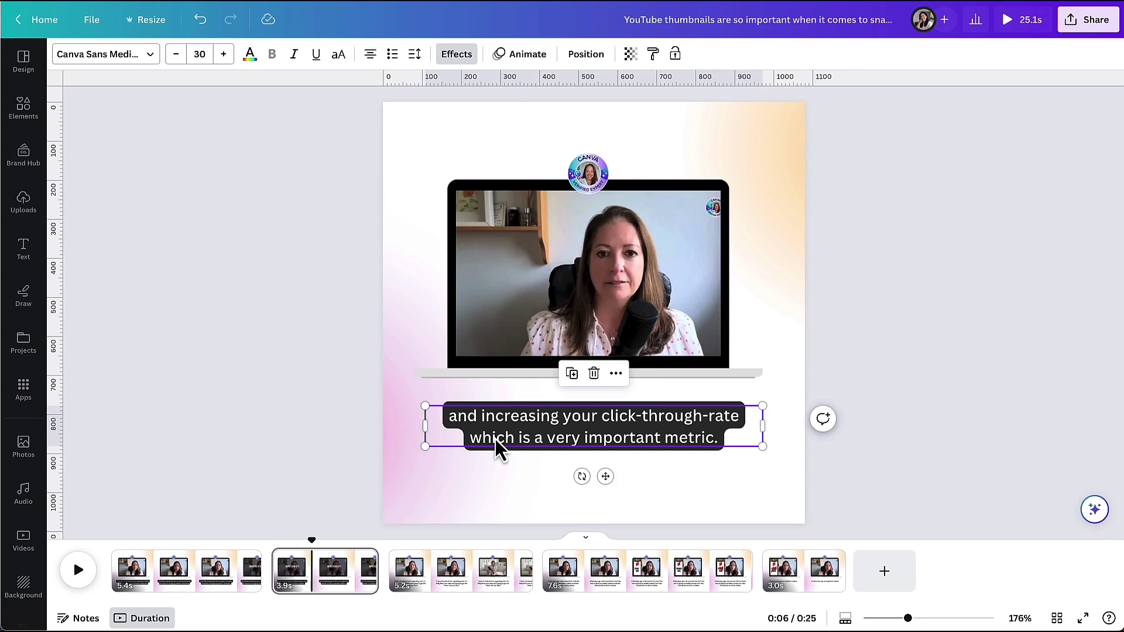
left_click(653, 53)
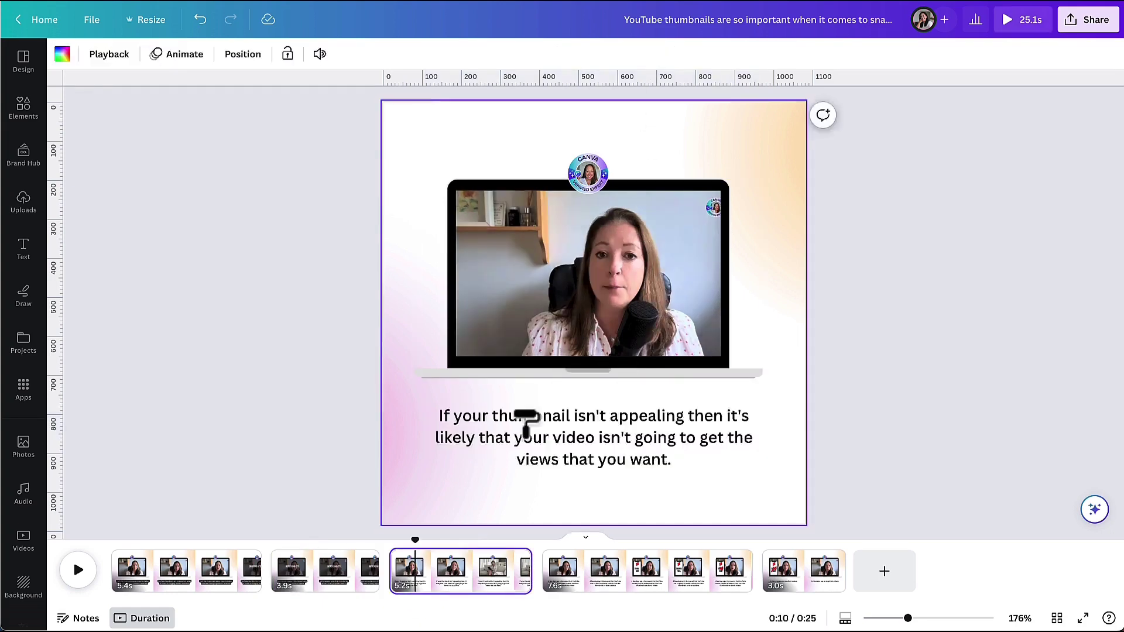
left_click(525, 427)
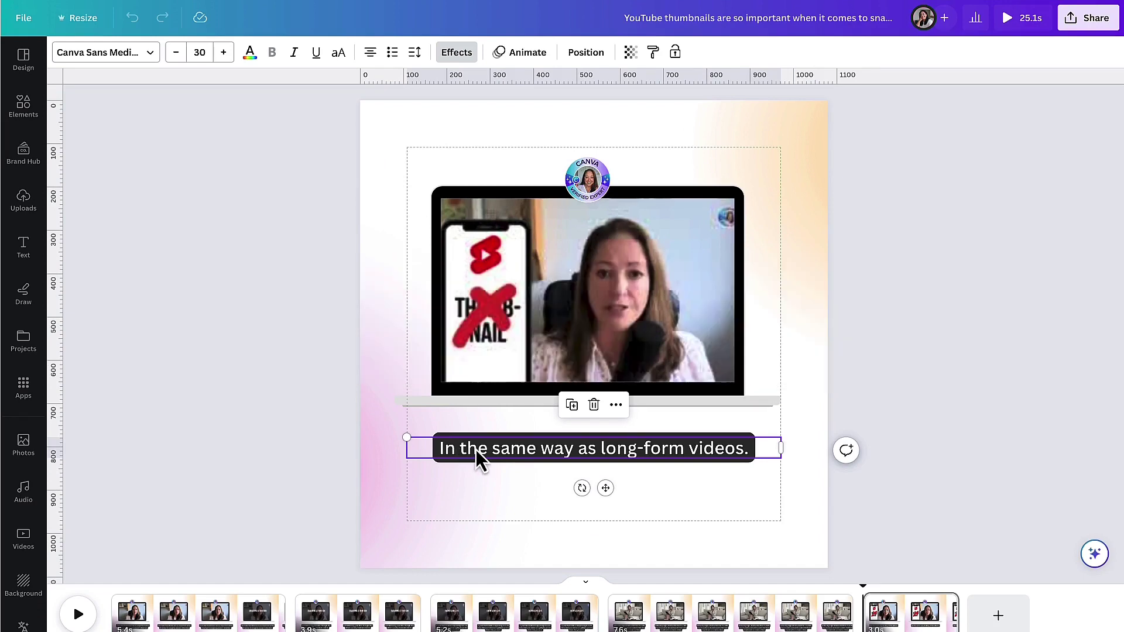
Apply the Typewriter animation to the last page's caption
left_click(476, 448)
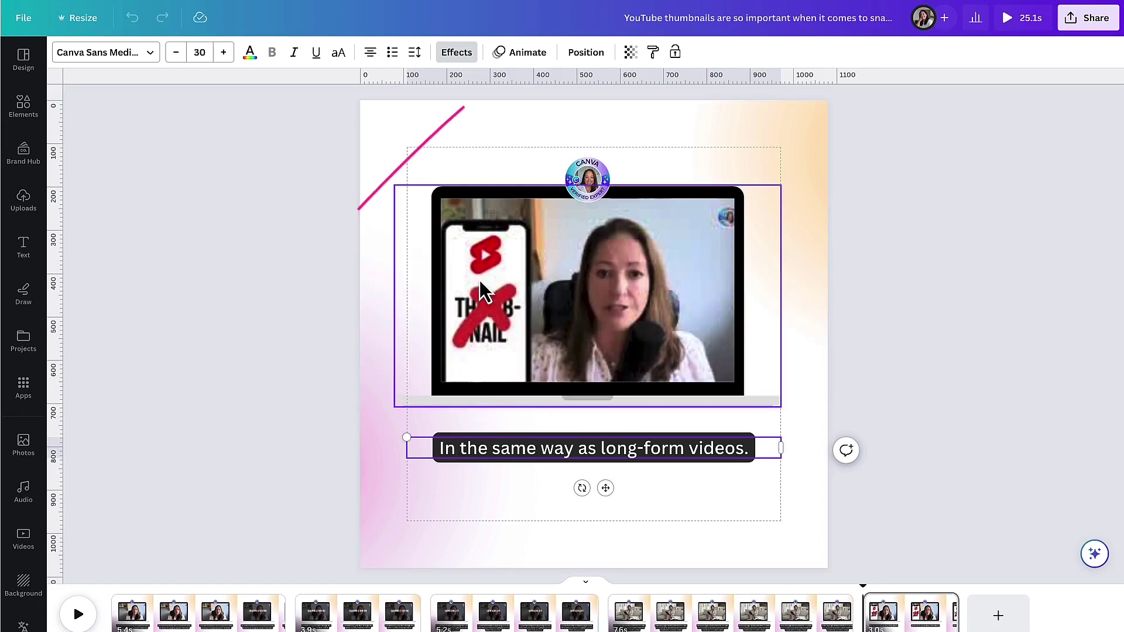
left_click(523, 62)
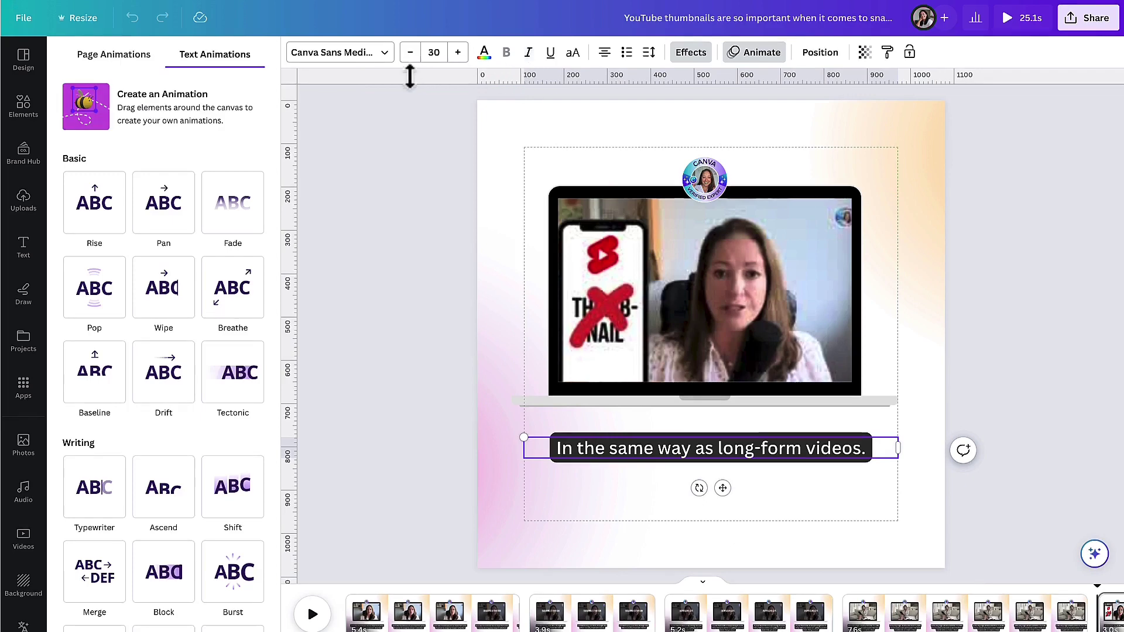
scroll(140, 152, "down", 1)
scroll(140, 146, "down", 5)
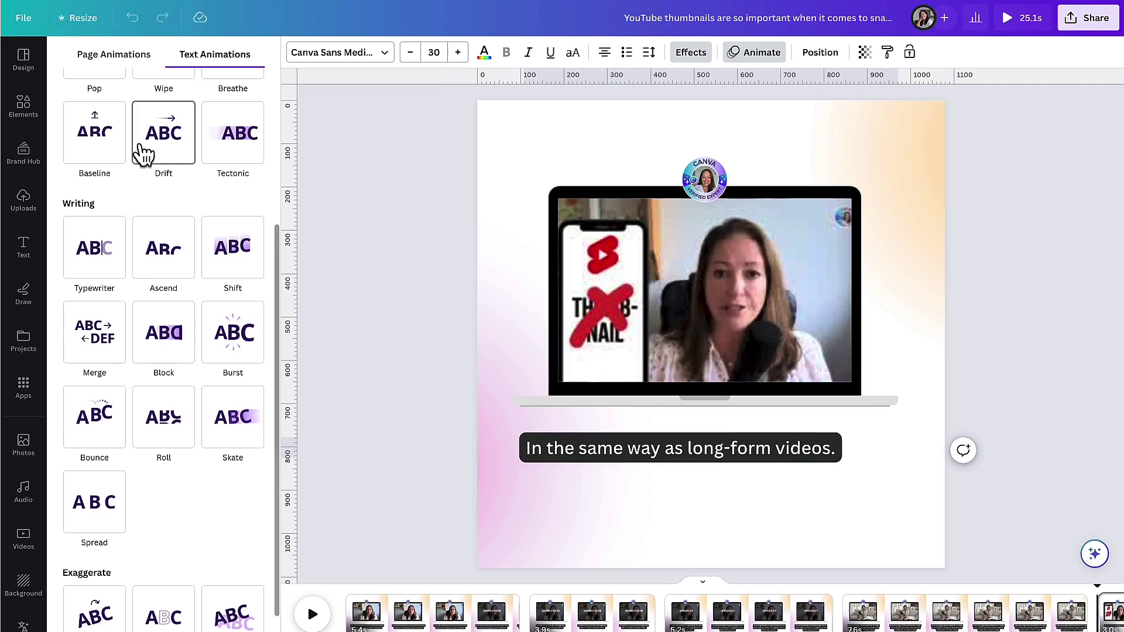
left_click(153, 245)
left_click(108, 262)
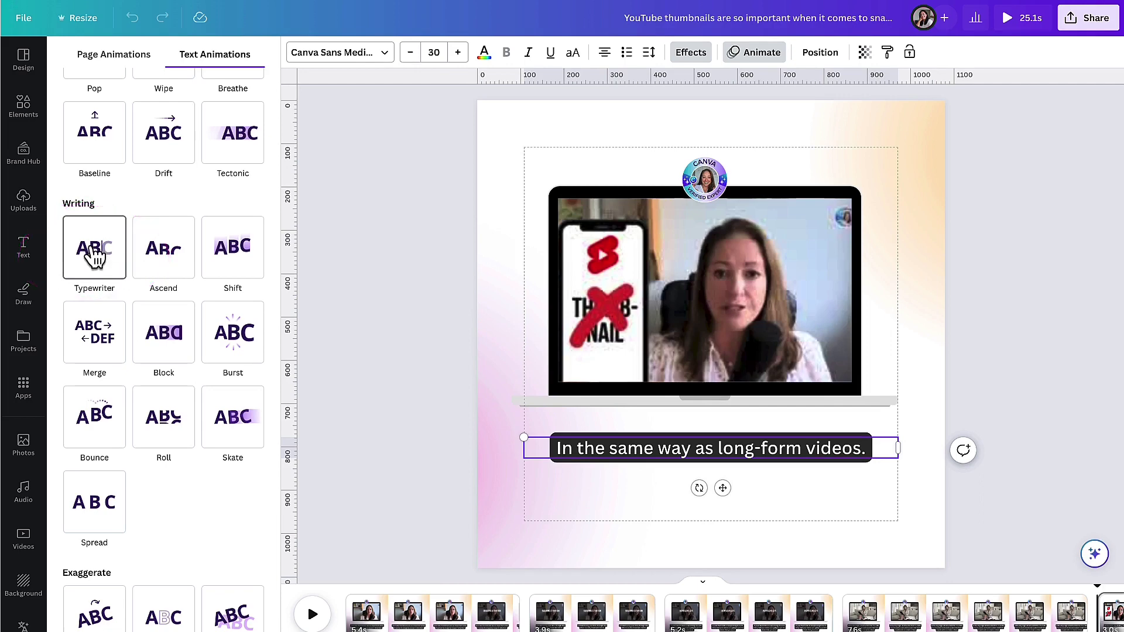
Set the Typewriter animation to play only on enter
left_click(93, 256)
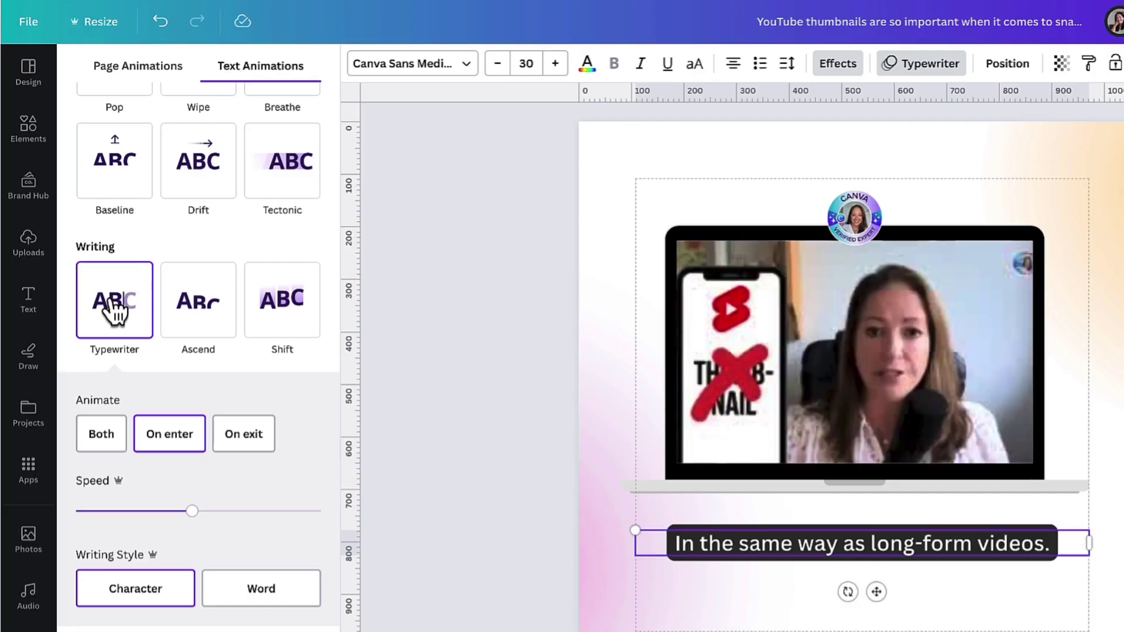
left_click(152, 444)
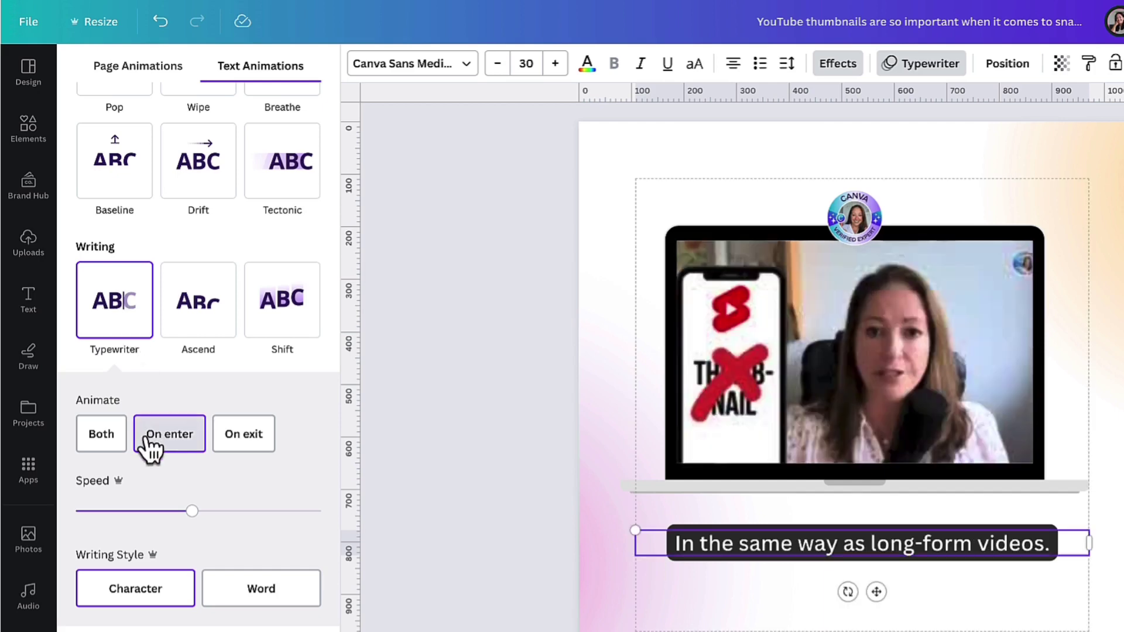
left_click(237, 448)
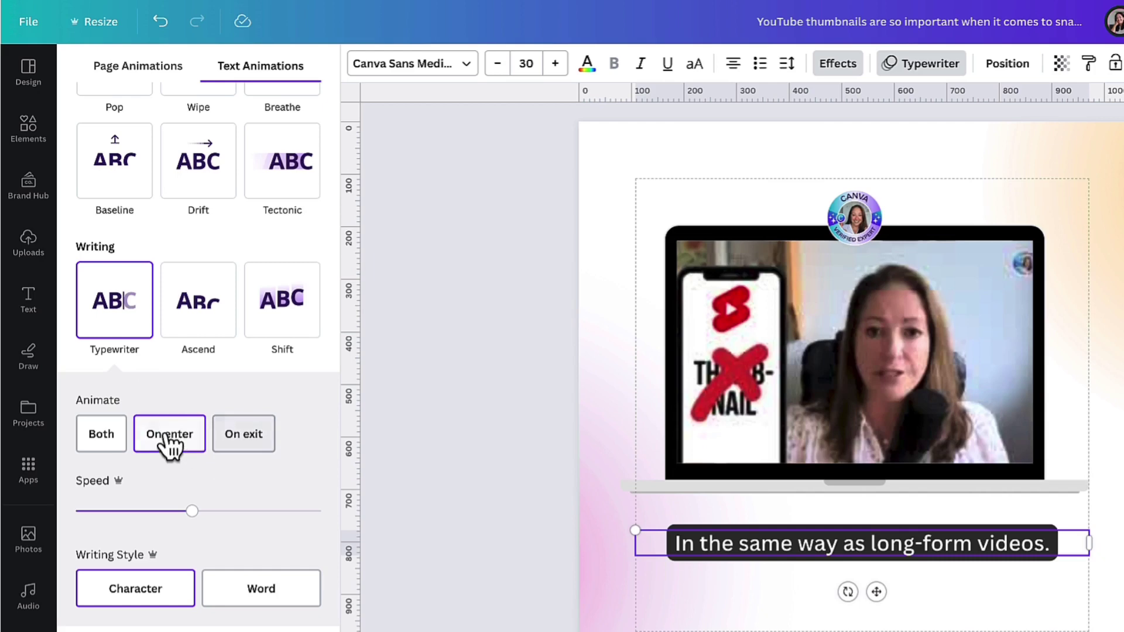
left_click(105, 442)
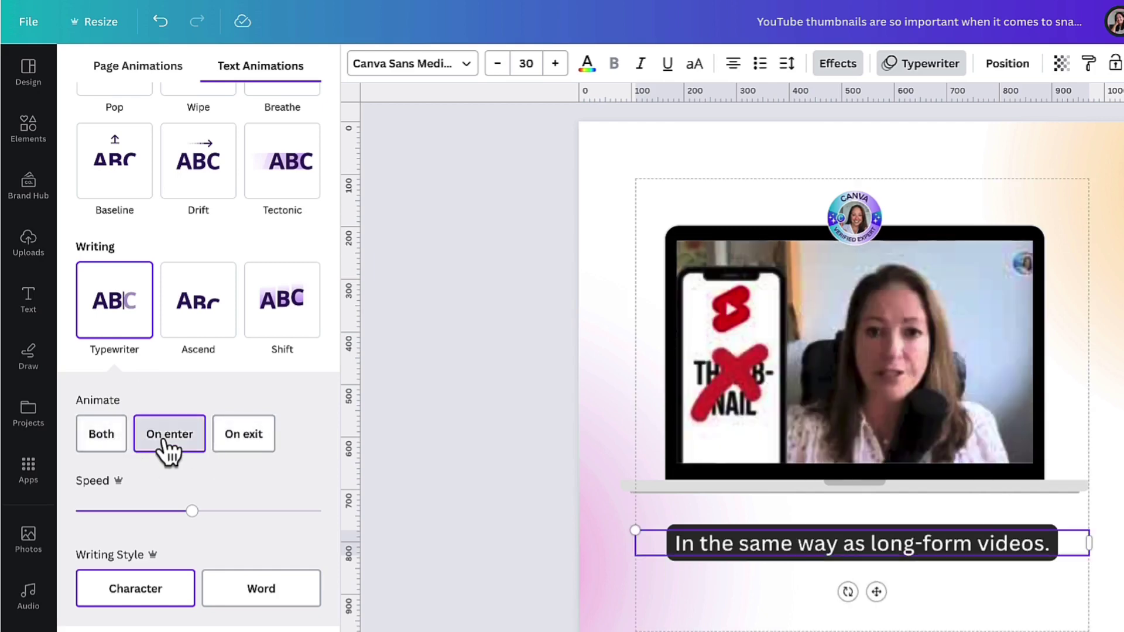
left_click(165, 448)
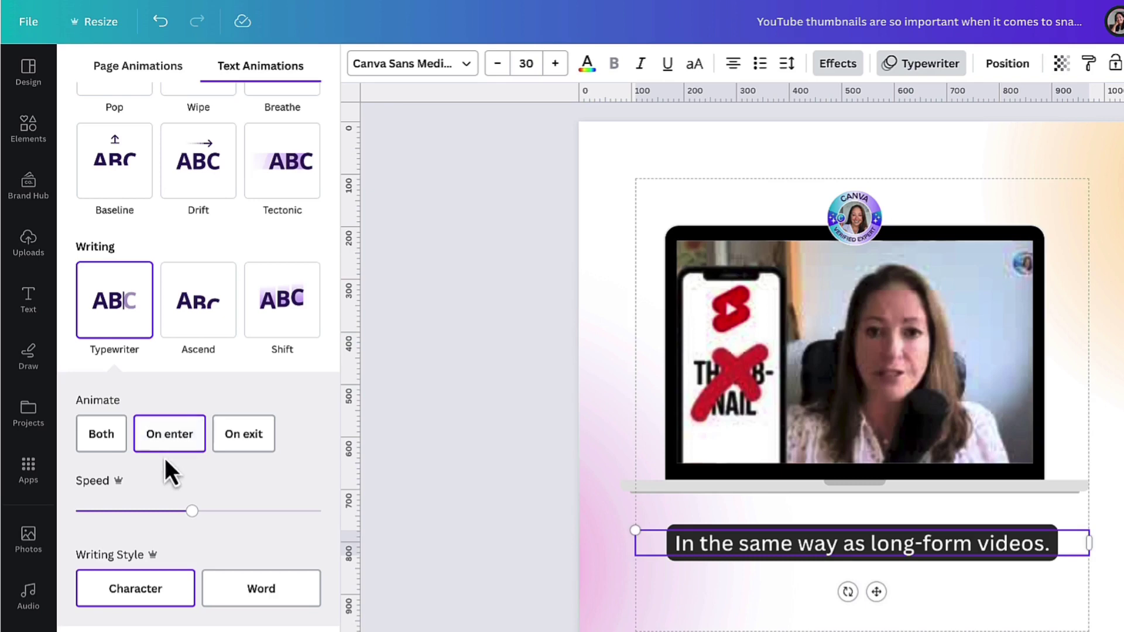
Slow the Typewriter speed and set its writing style to word by word
left_click(190, 513)
left_click_drag(191, 512, 152, 513)
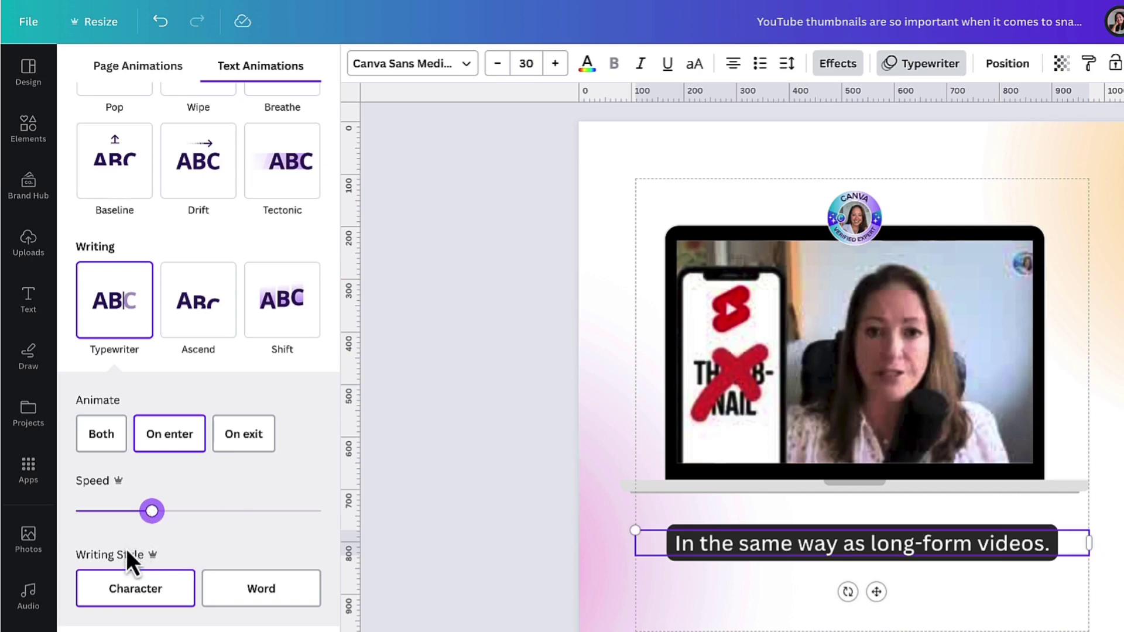
left_click(107, 592)
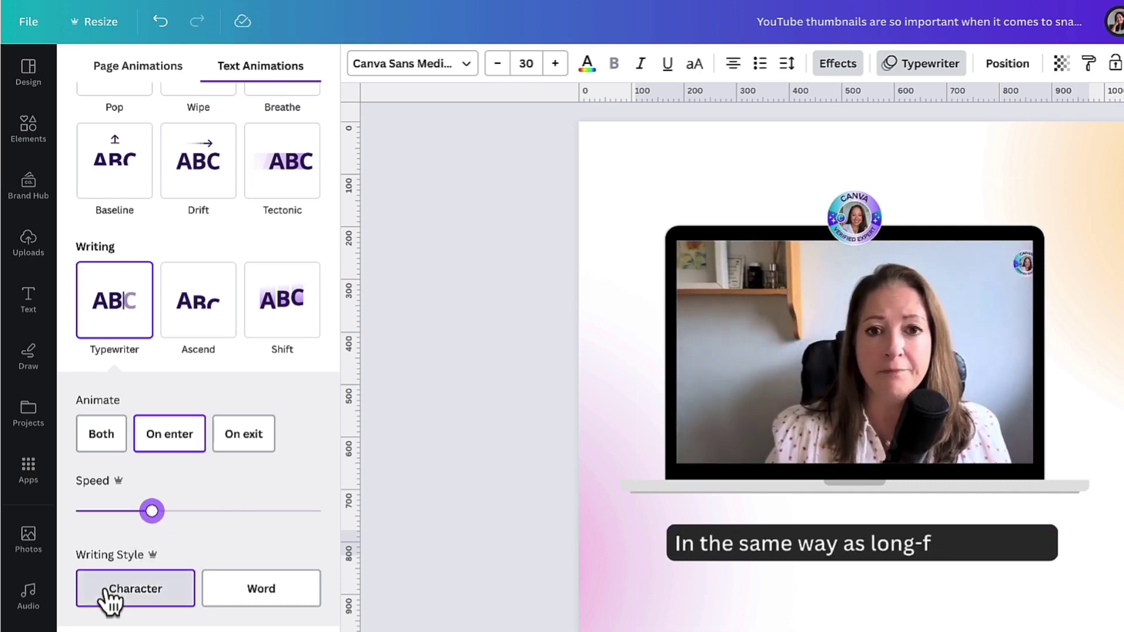
left_click(232, 597)
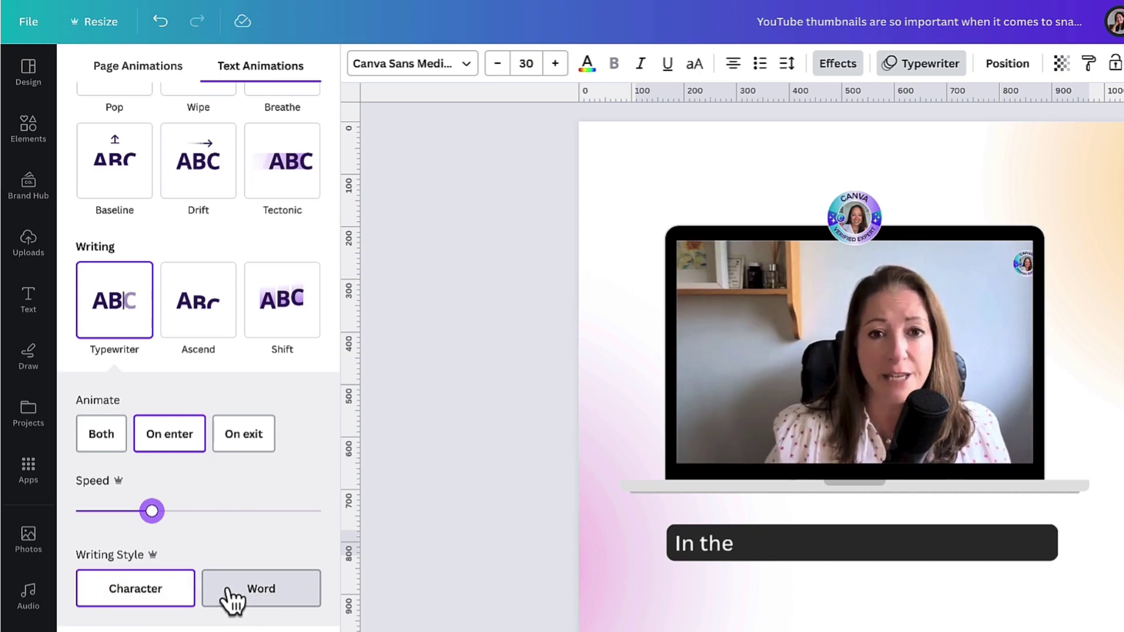
left_click(243, 598)
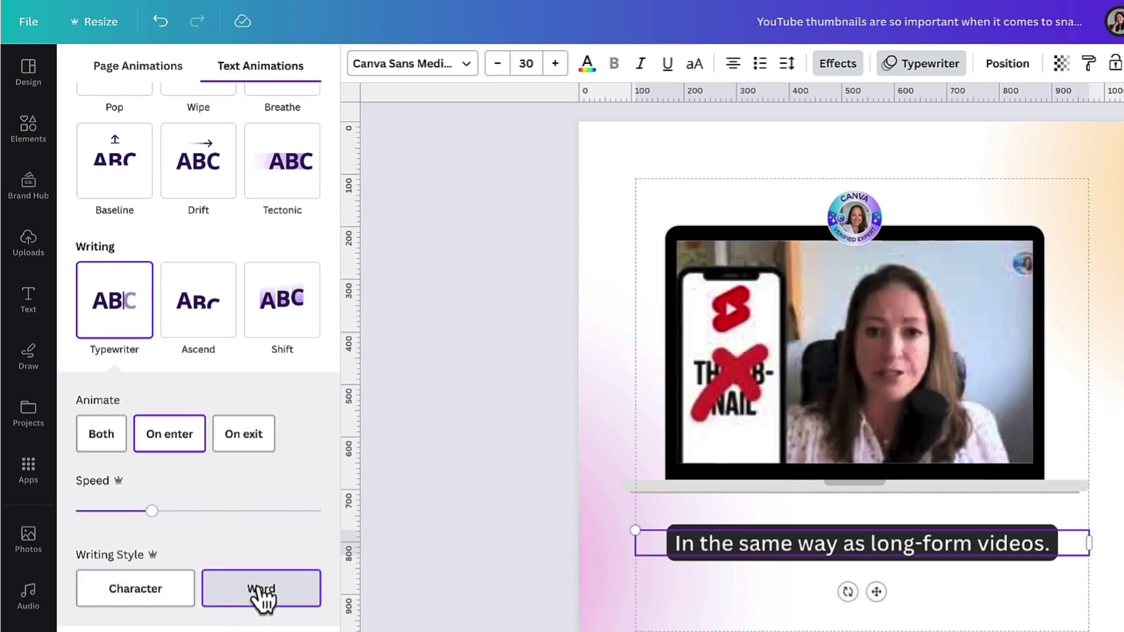
left_click(248, 597)
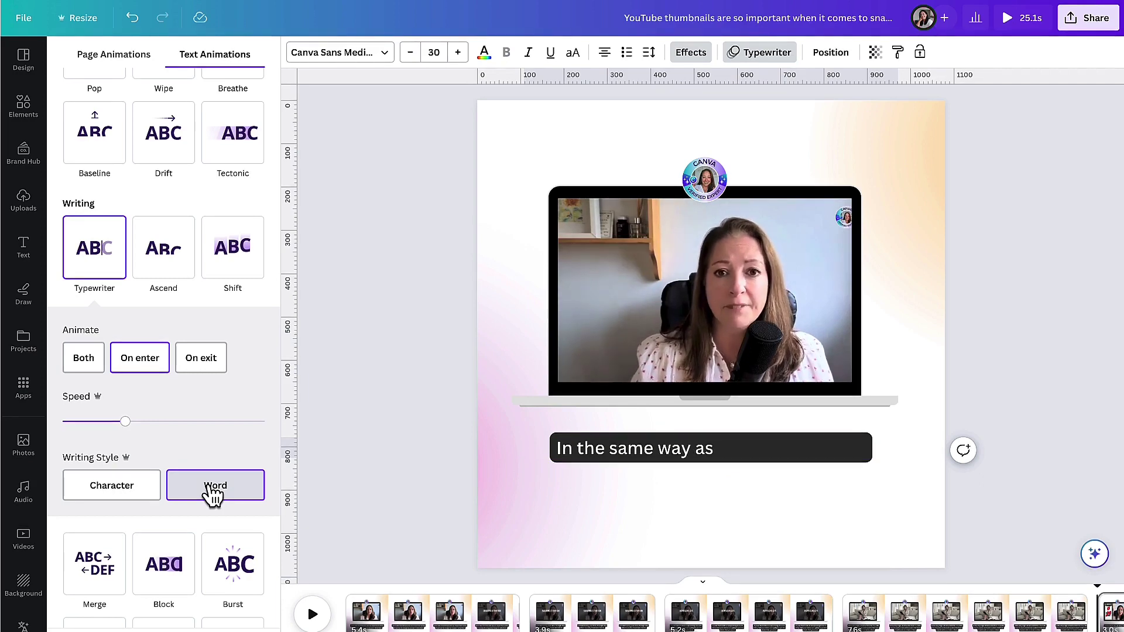